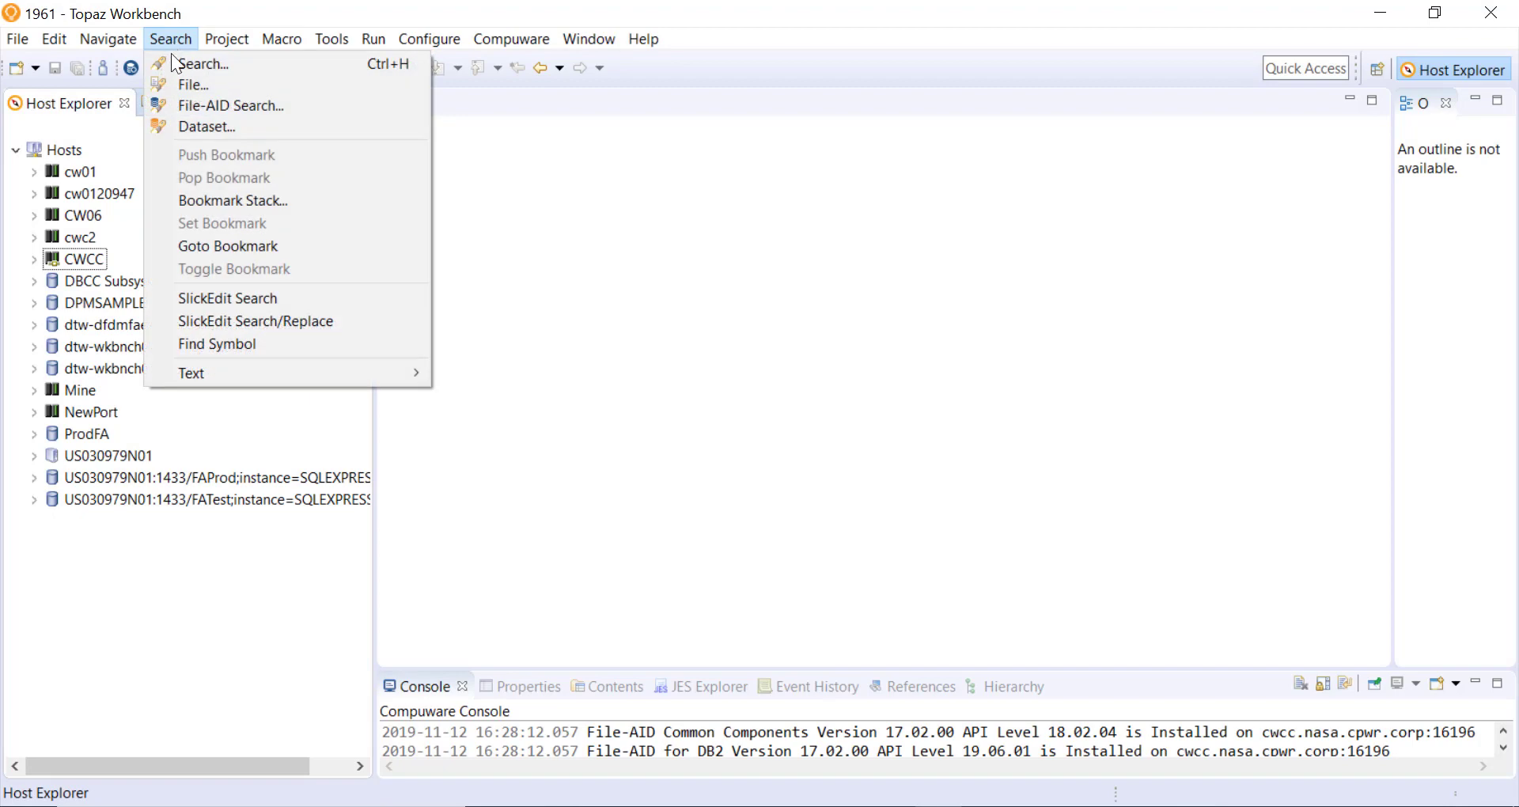
Run a File-AID search for NUM in the AUSRAC0.FASAMP EMPLOYEE, EMPMAST and LAYOUTS datasets on CWCC and enlarge the results area
left_click(279, 105)
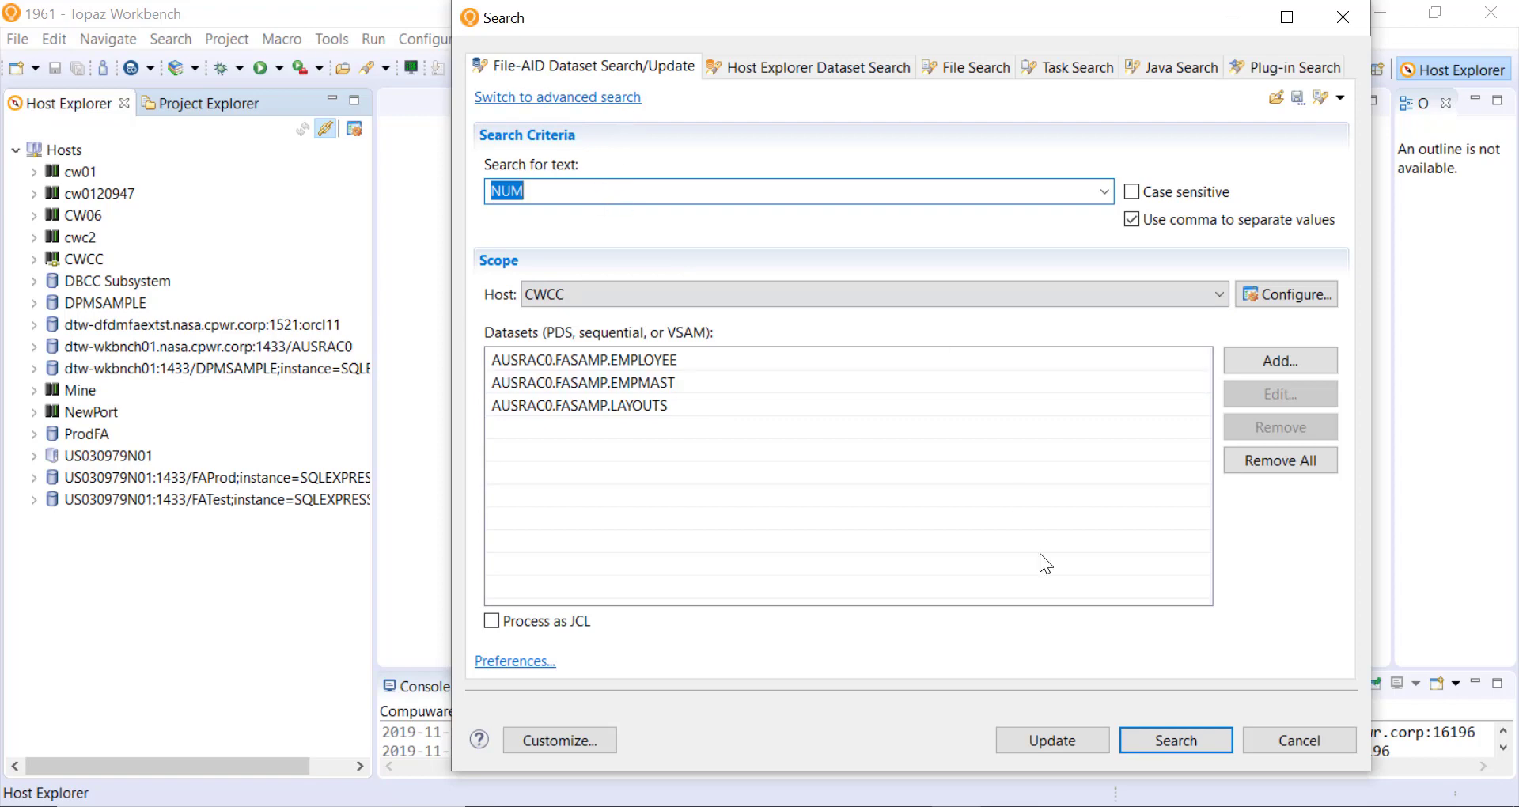
left_click(1172, 739)
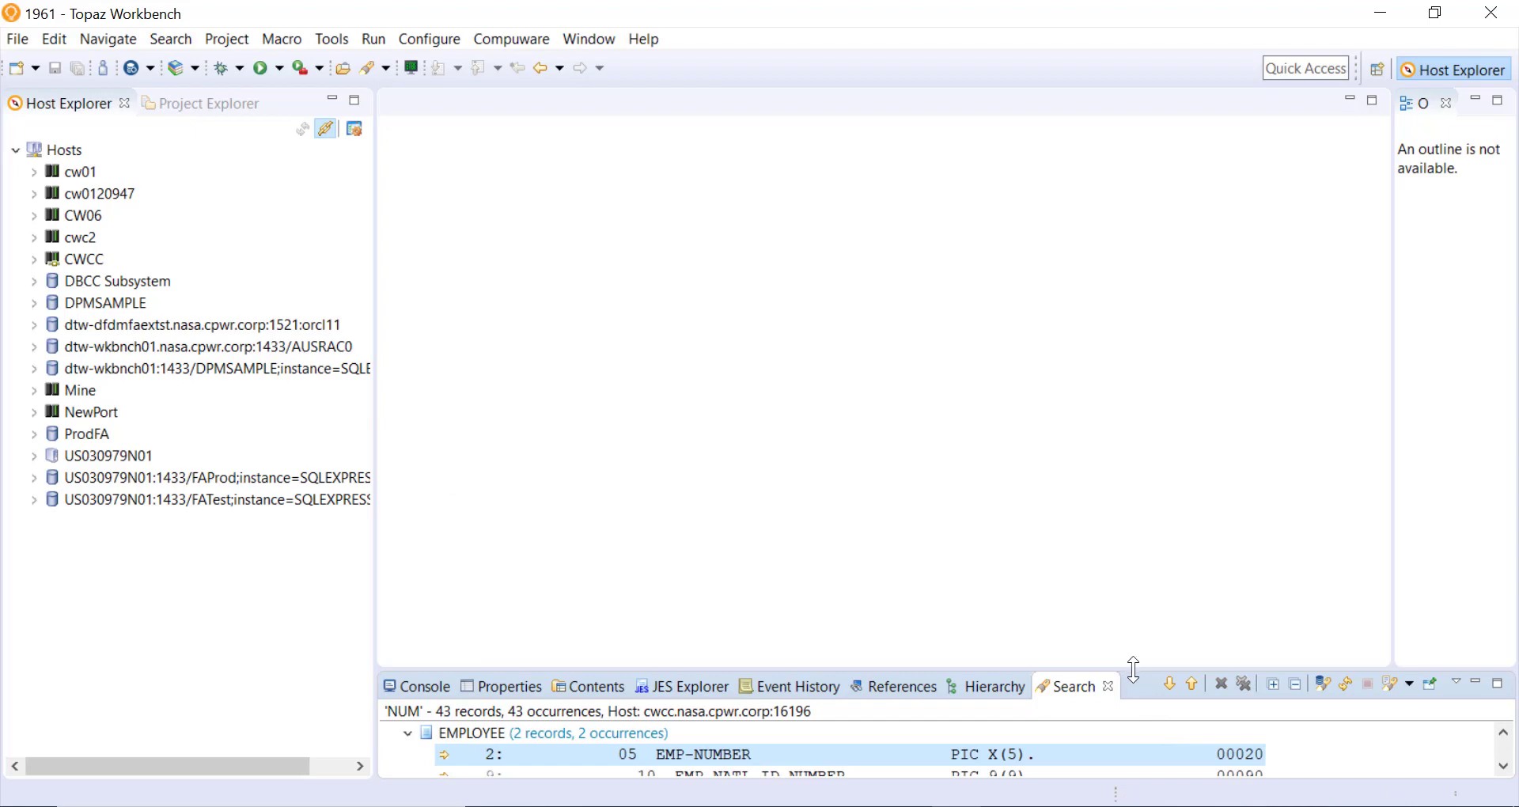
left_click_drag(1133, 668, 1133, 260)
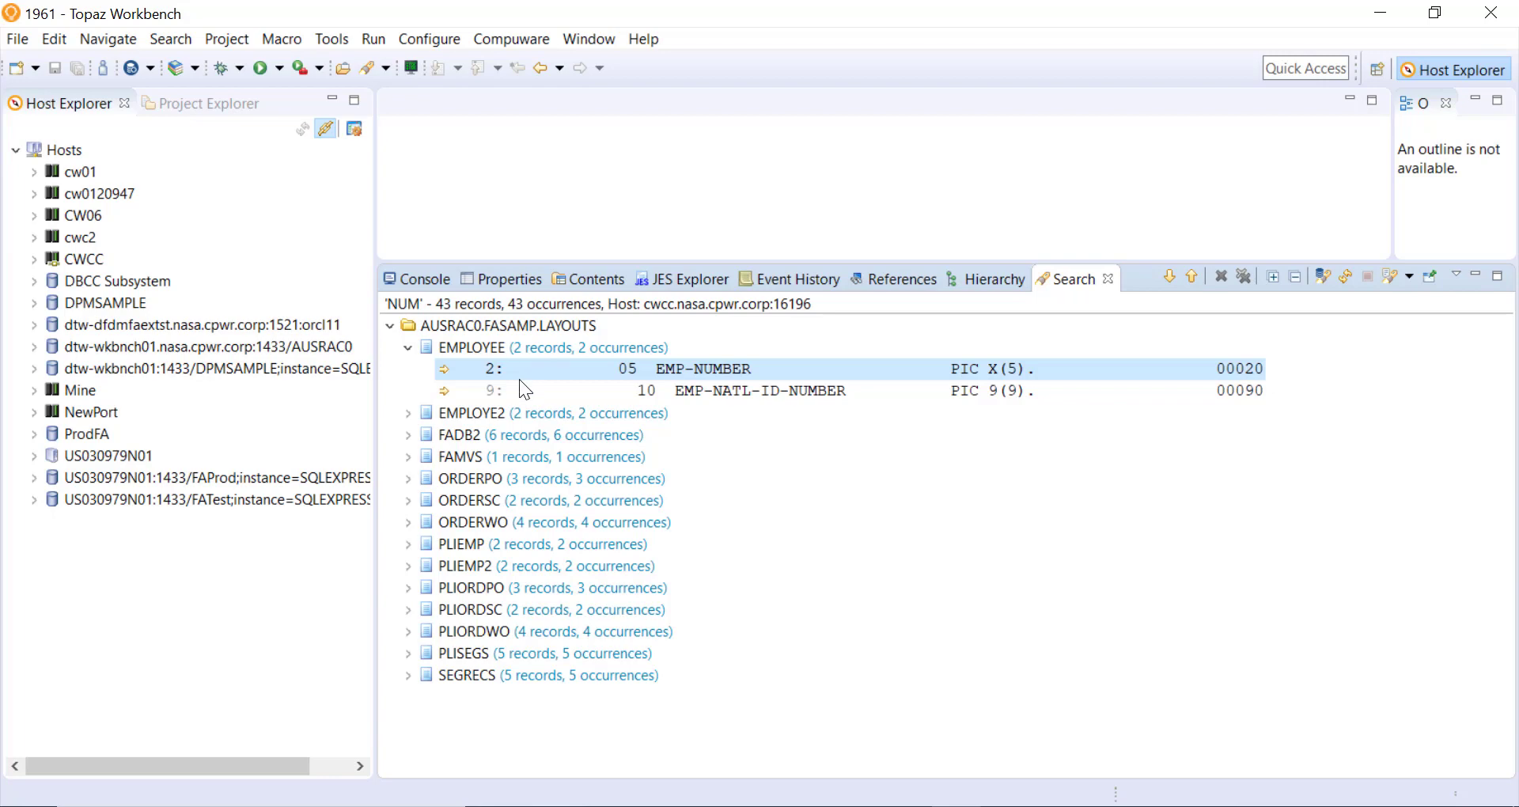
Expand the FADB2 and ORDERPO search results and open ORDERPO in the editor at its LINE-NUMBER match
left_click(405, 433)
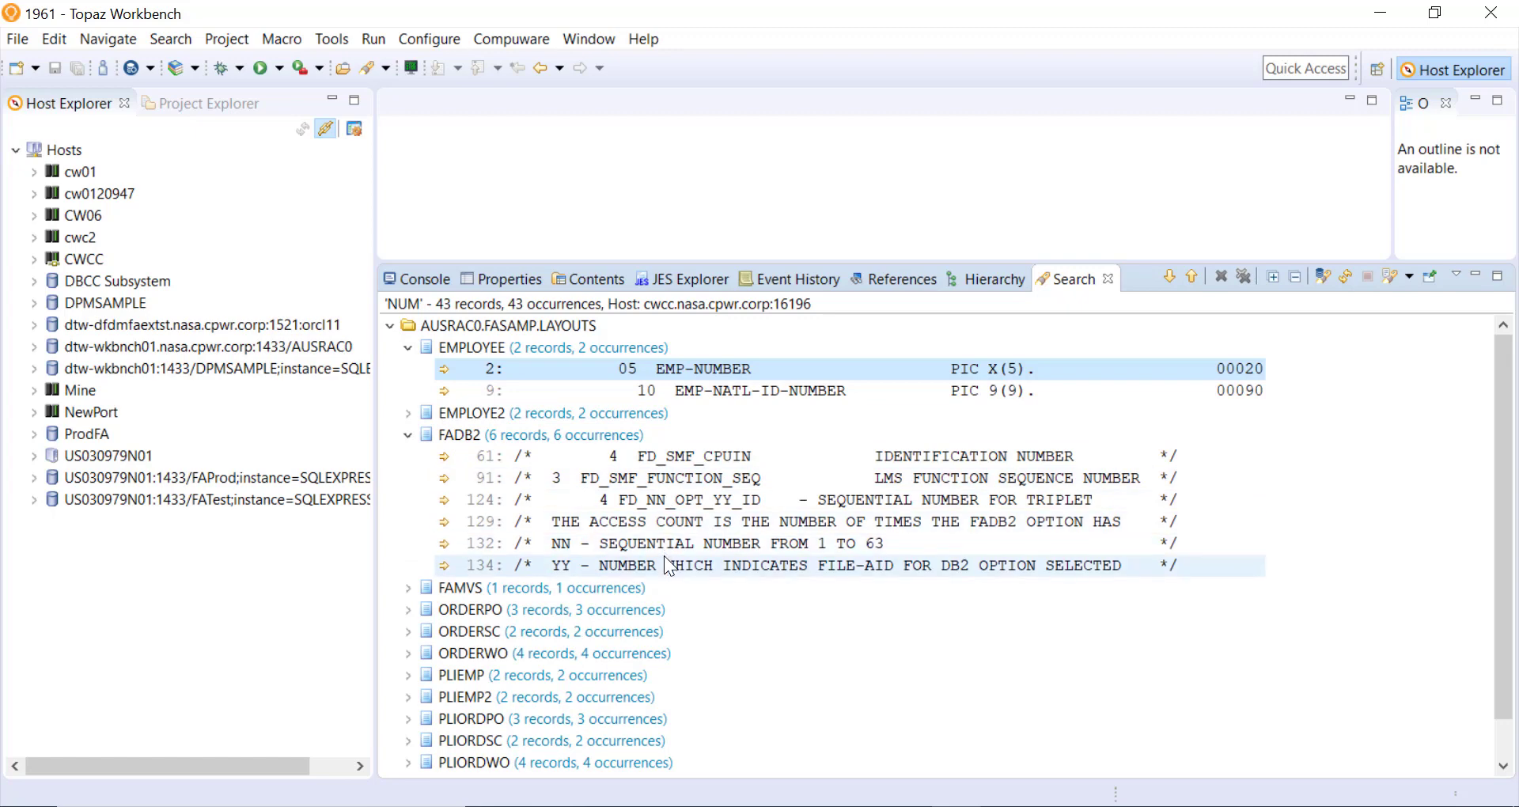
left_click(408, 609)
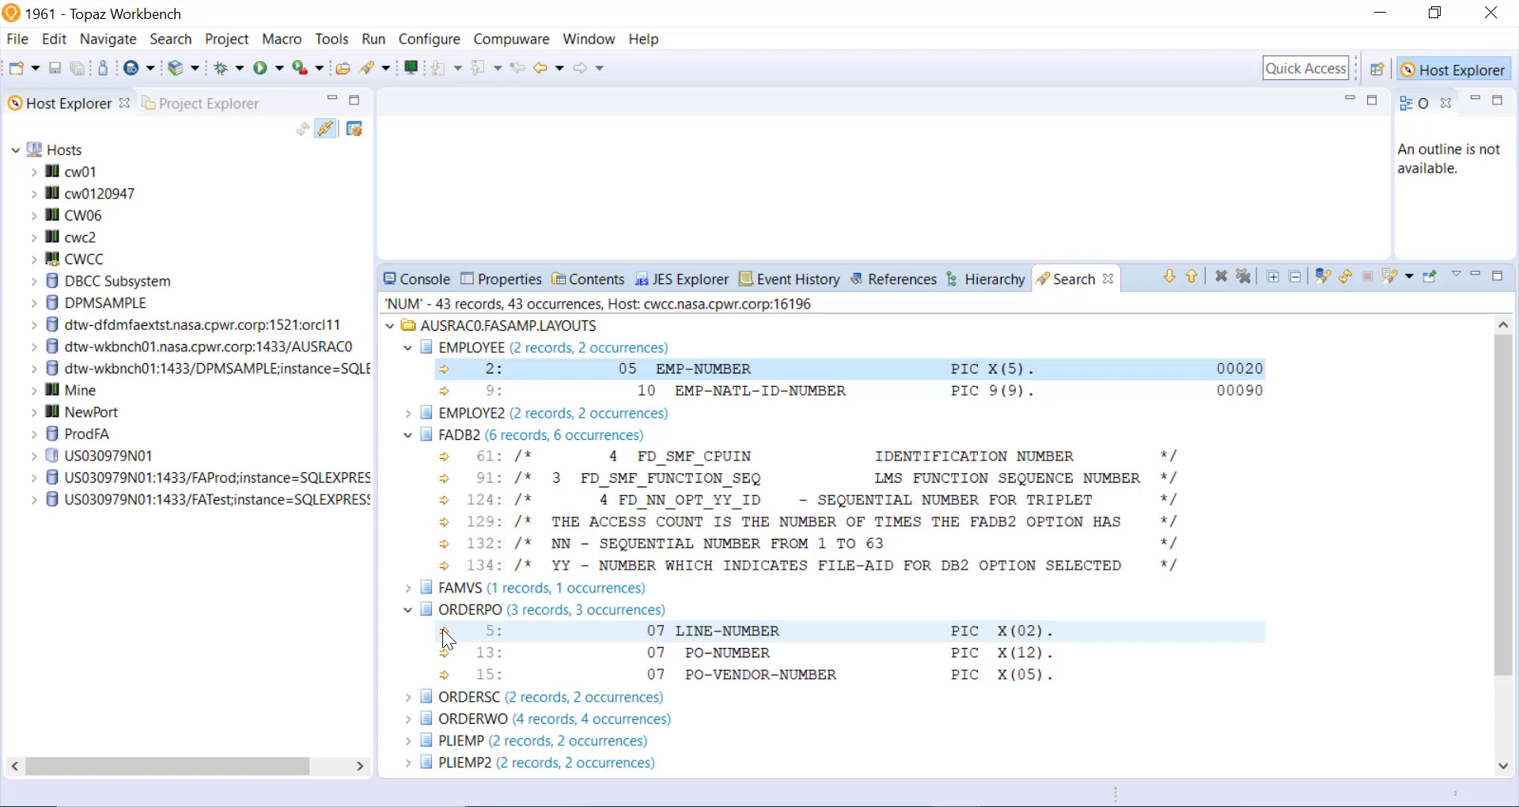
double_click(443, 631)
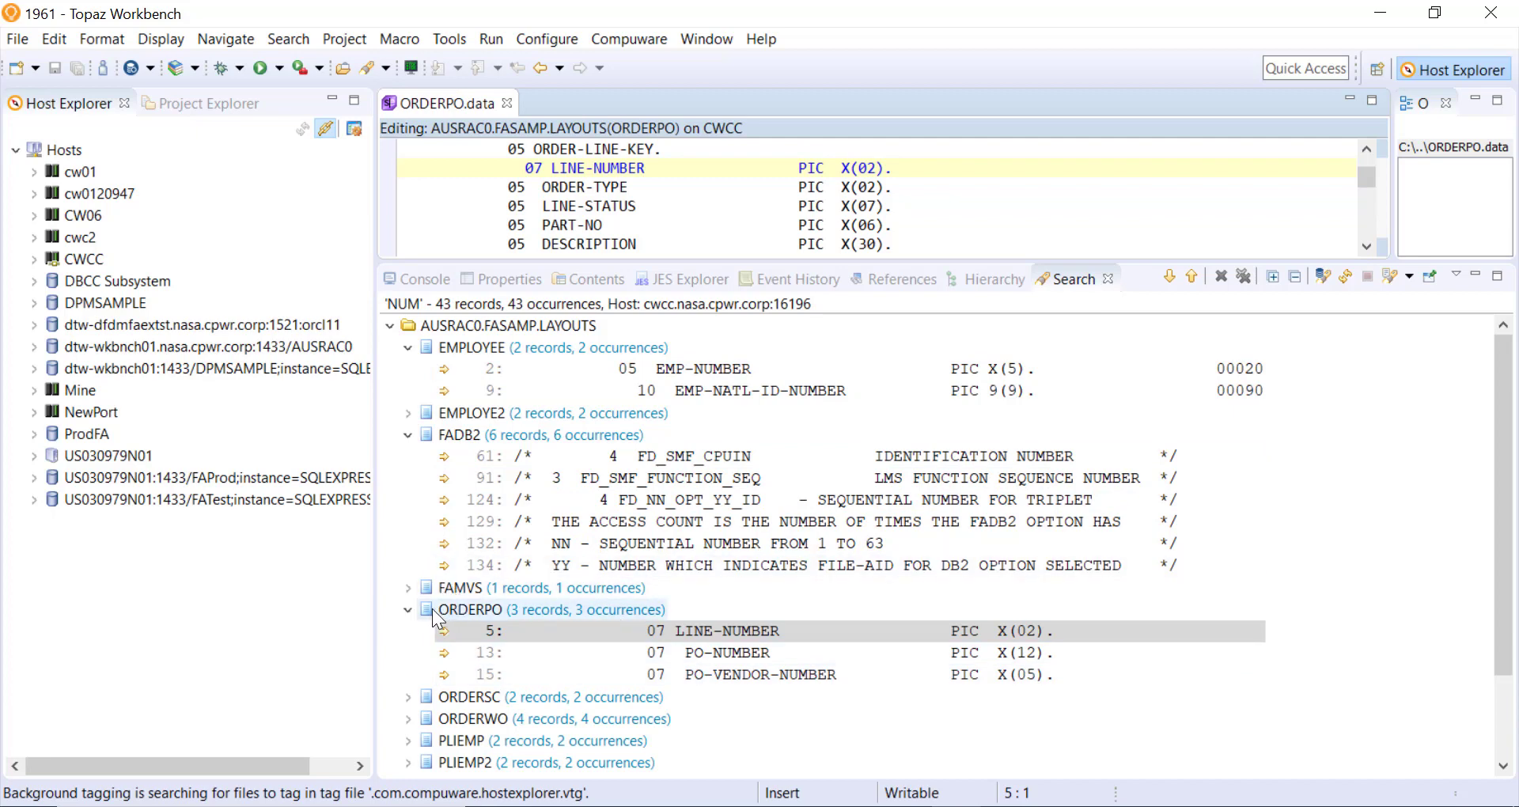
Remove the ORDERPO member from the search results and enlarge the editor area
left_click(468, 611)
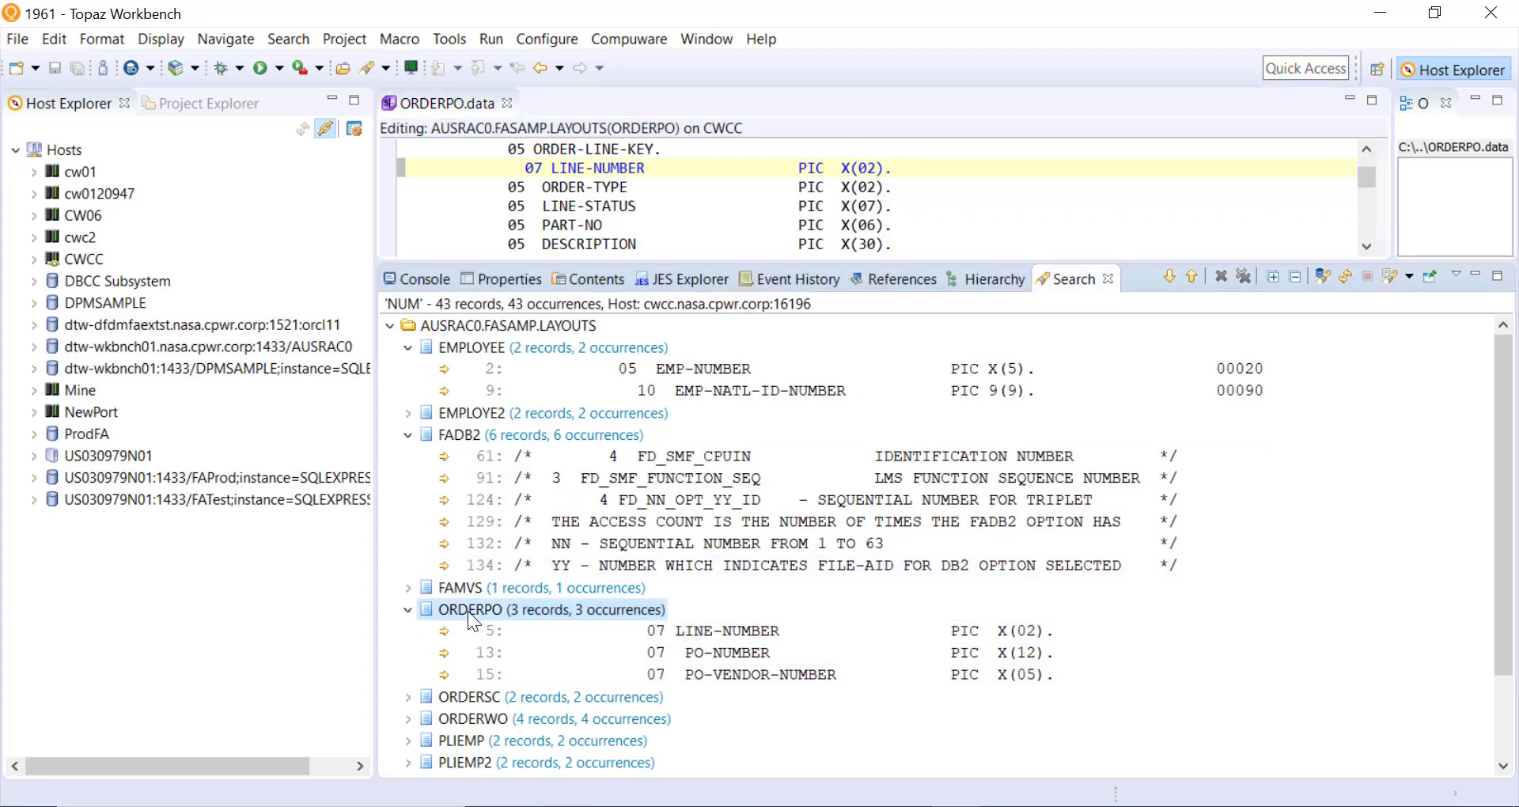
left_click(1220, 276)
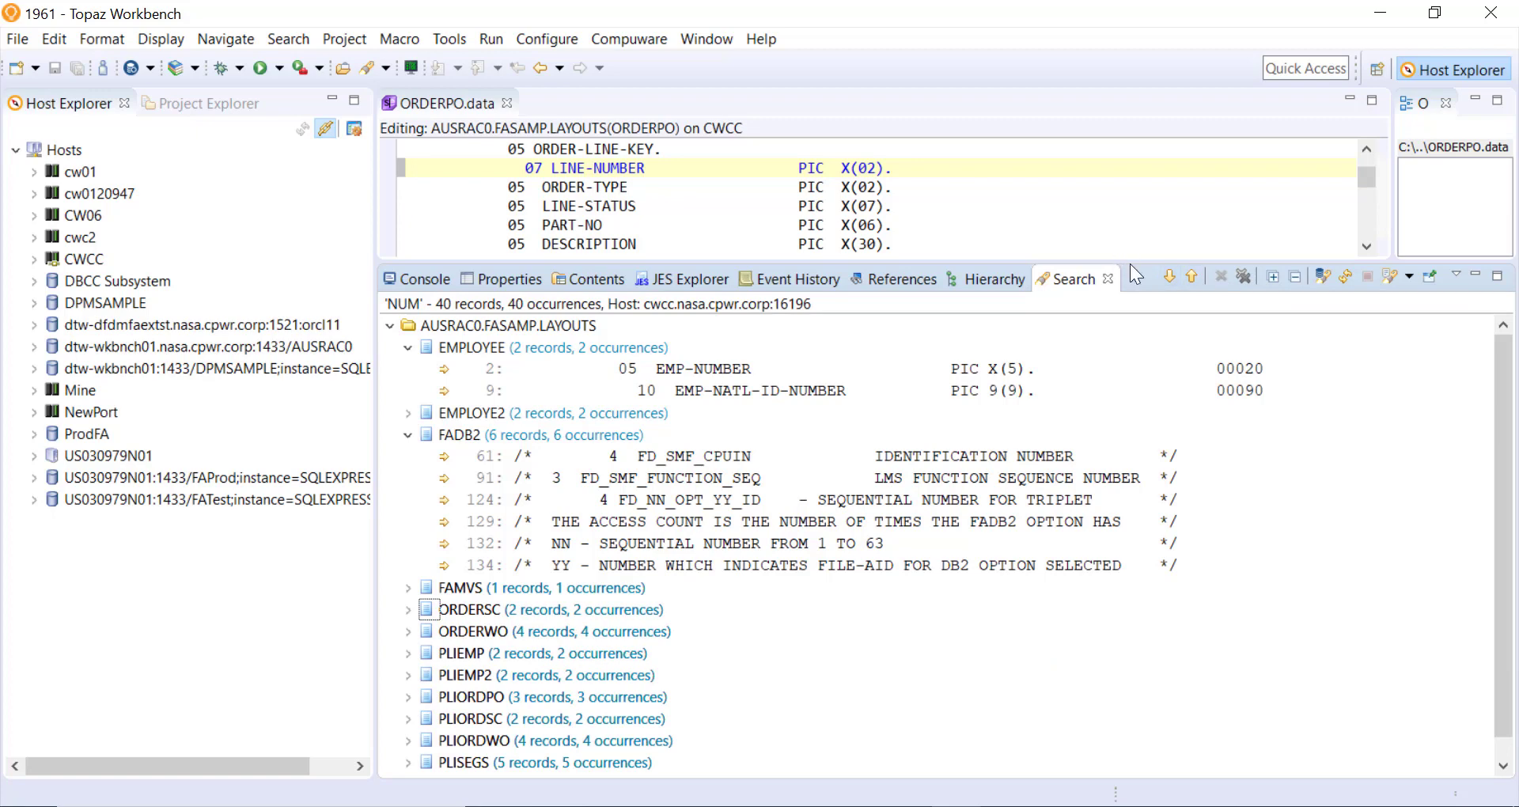
left_click_drag(1137, 262, 1167, 433)
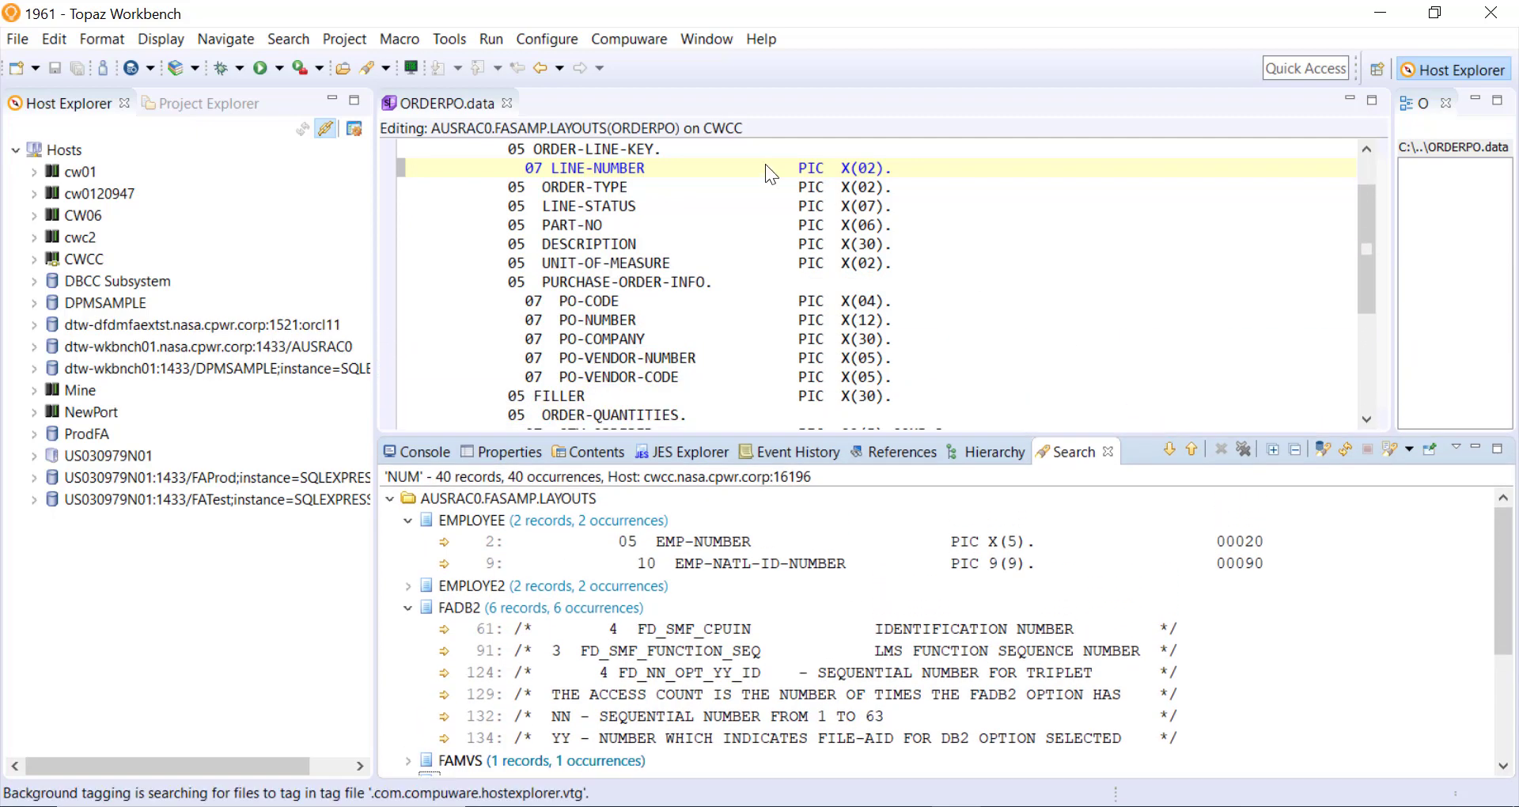
Open the File-AID dataset search in advanced mode and remove the EMPLOYEE, EMPMAST and LAYOUTS datasets from its scope
left_click(280, 40)
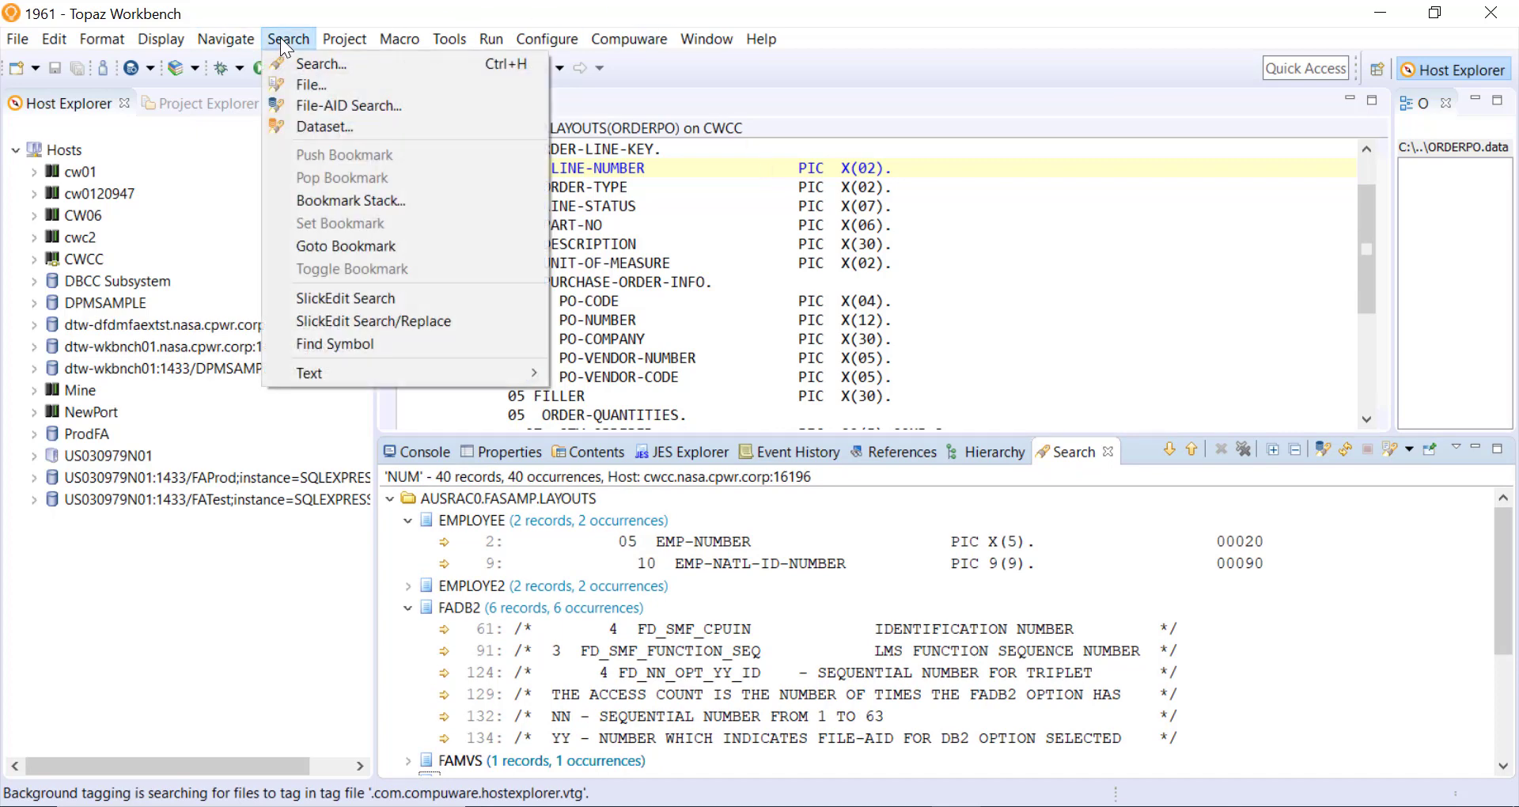
left_click(342, 103)
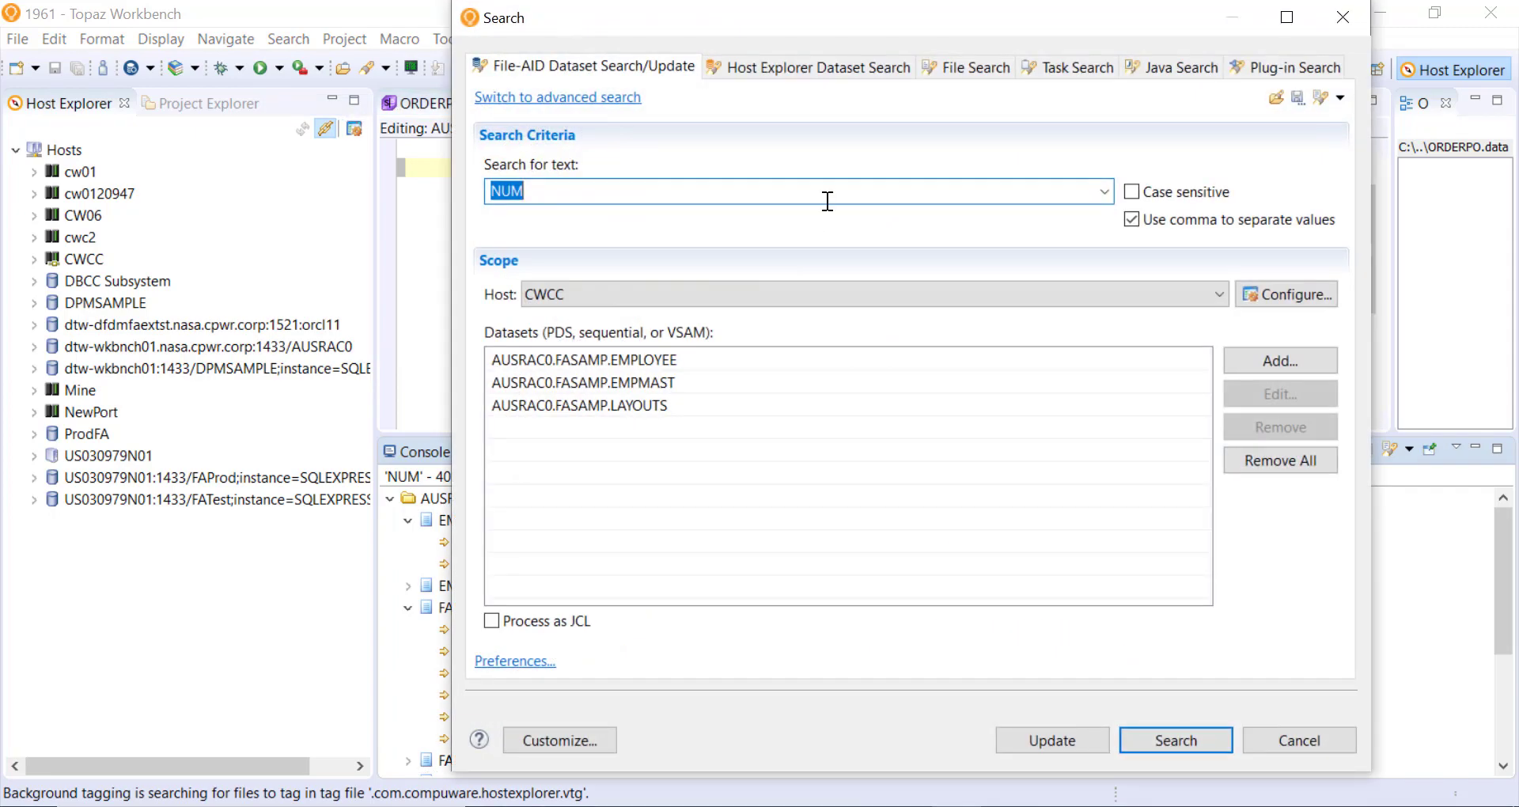
left_click(598, 101)
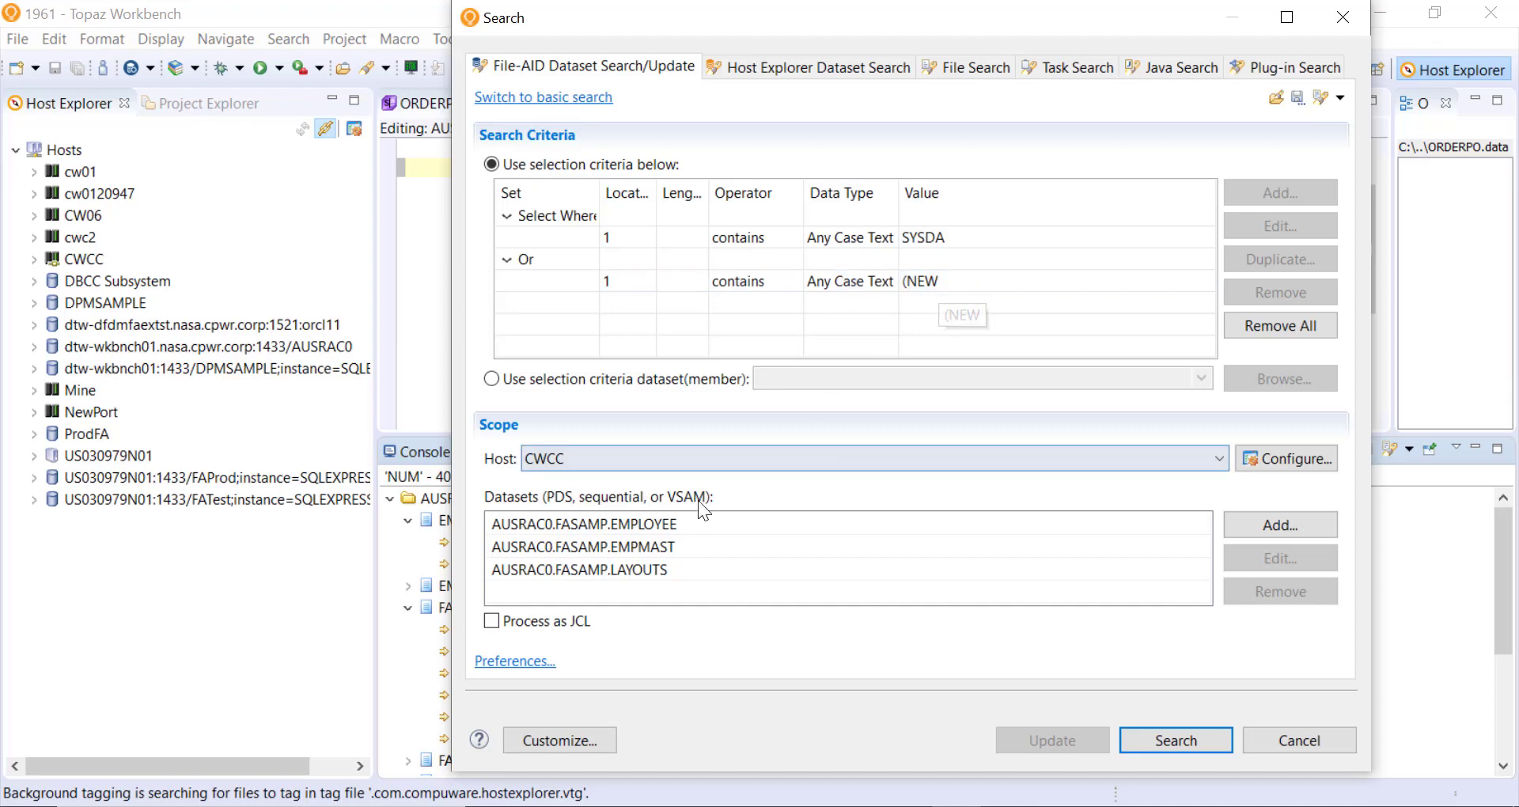
left_click(729, 527)
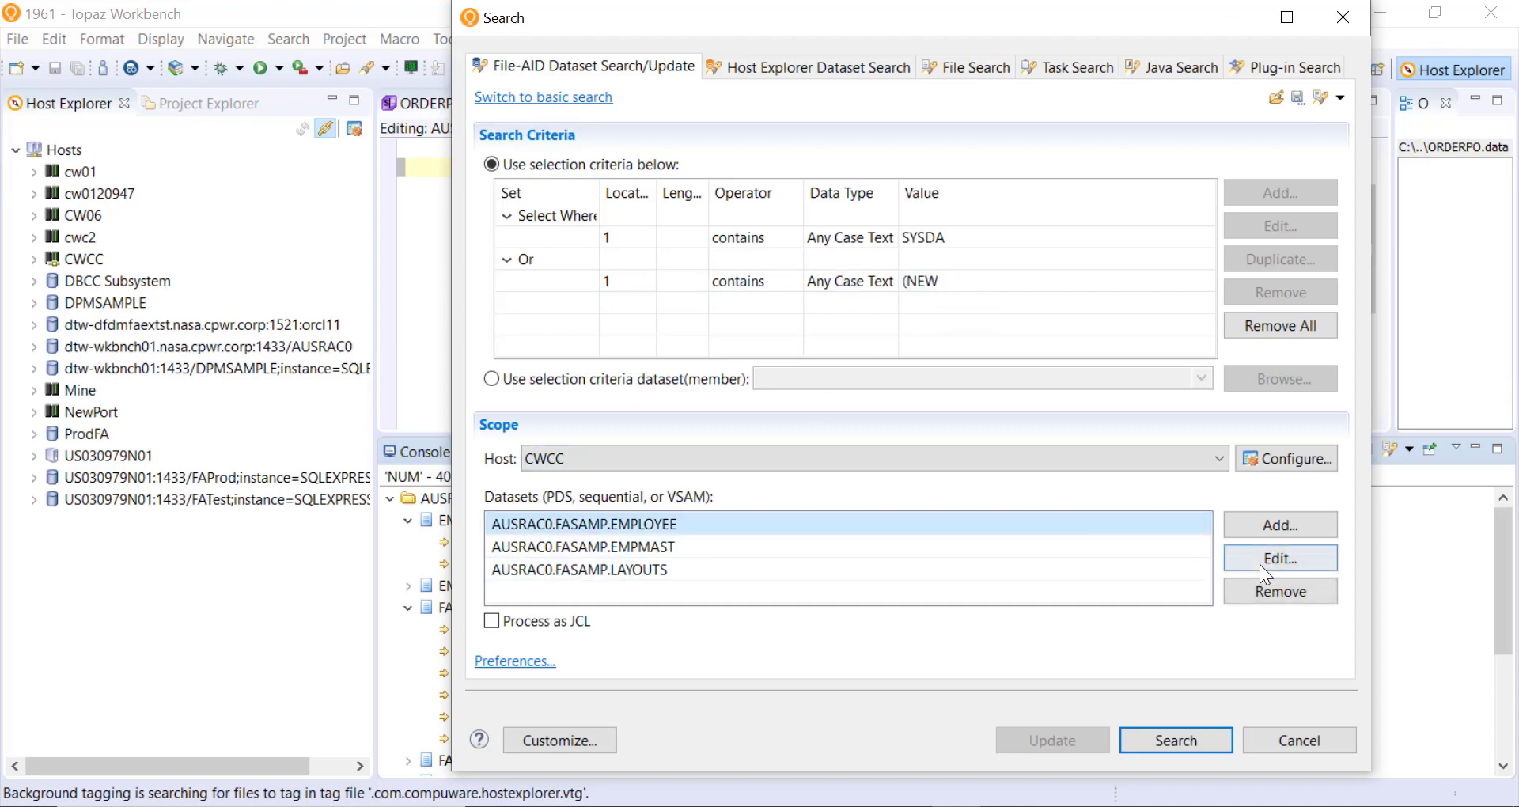
left_click(1270, 590)
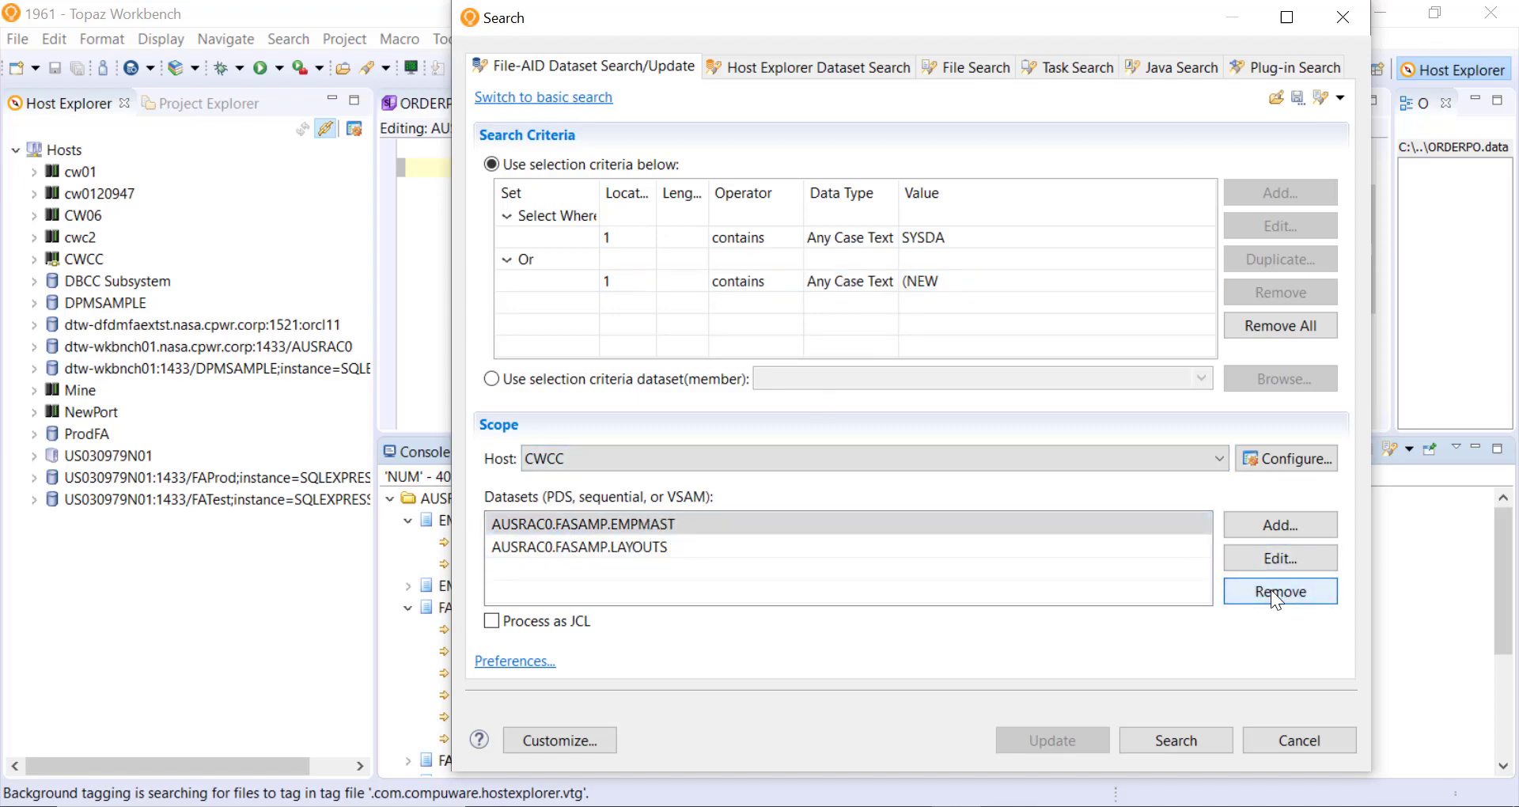
left_click(1270, 590)
left_click(1271, 590)
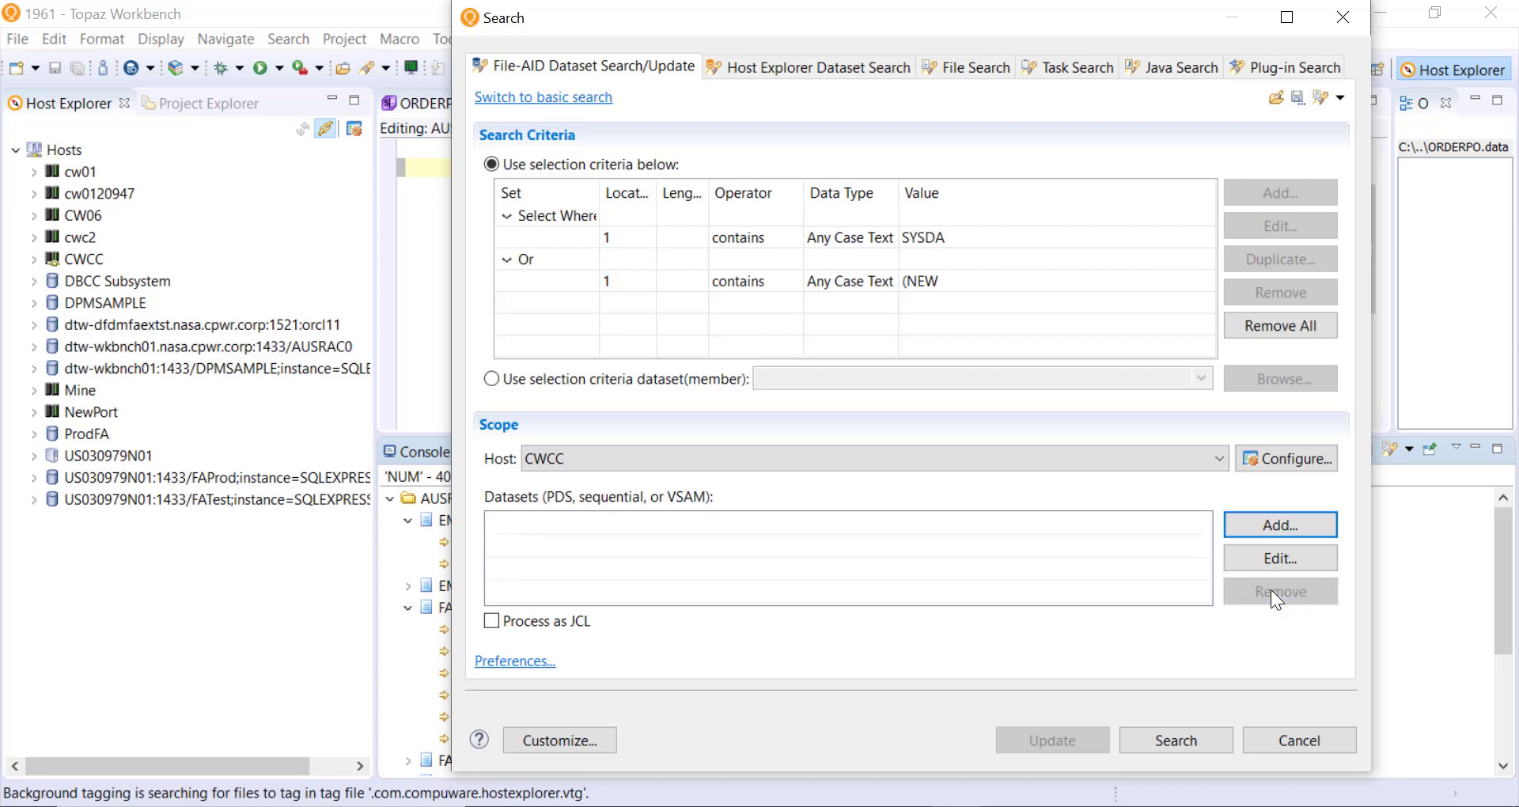
Add the dataset AUSRAC0.FASAMP.JCL to the search scope
left_click(1270, 523)
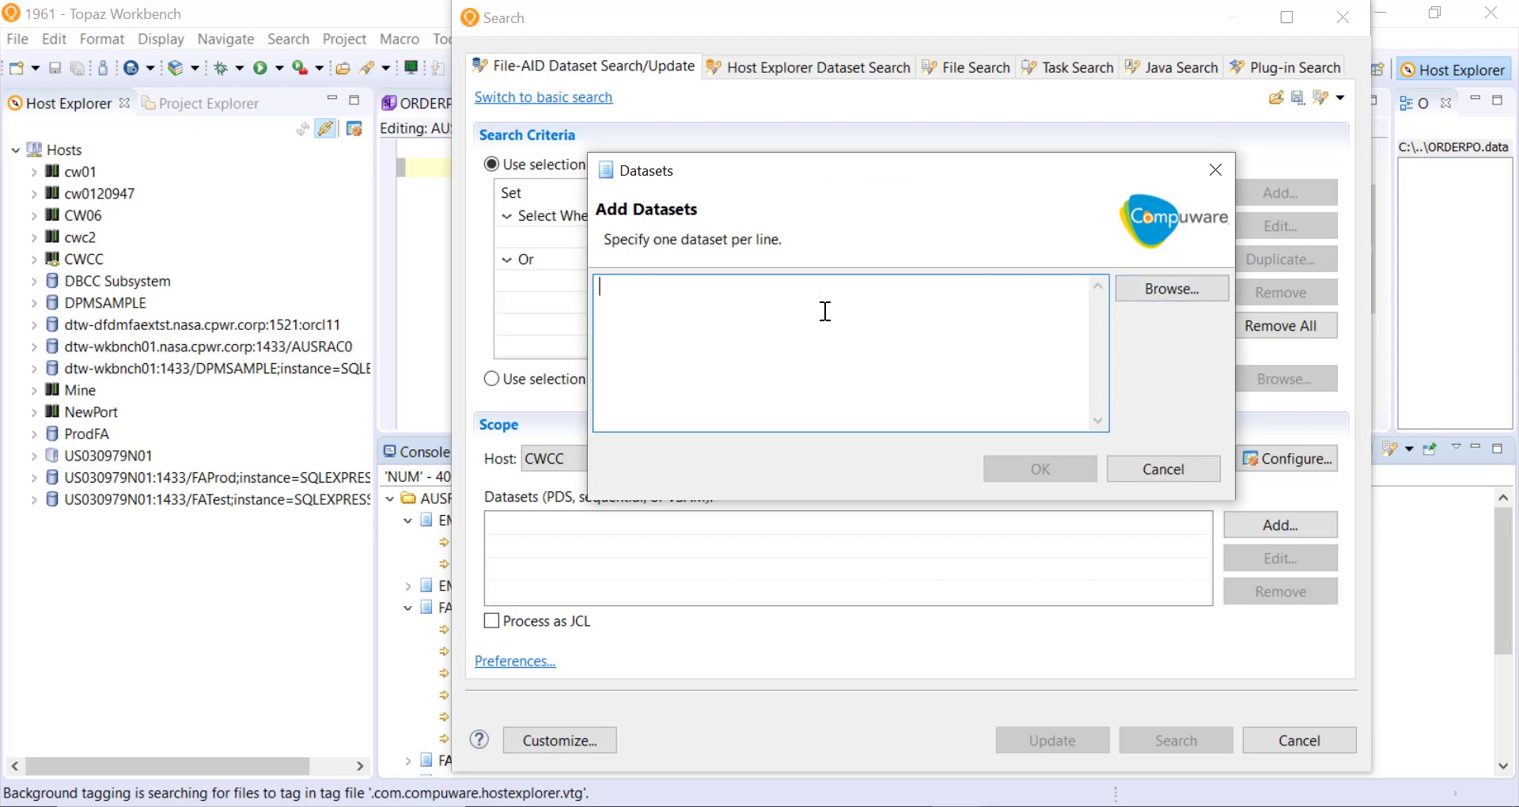
type("AUSR")
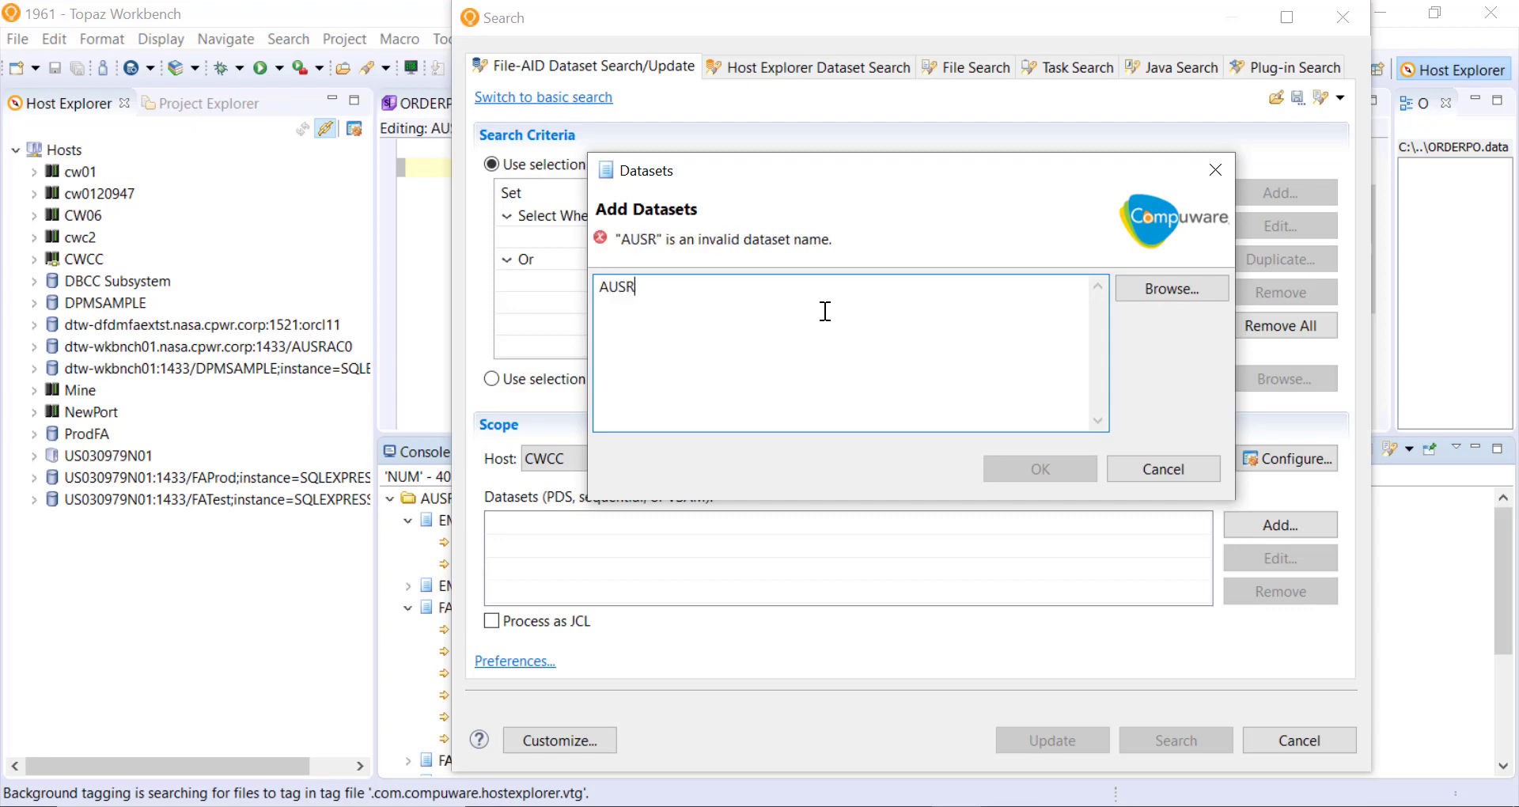
type("AC0.FAS")
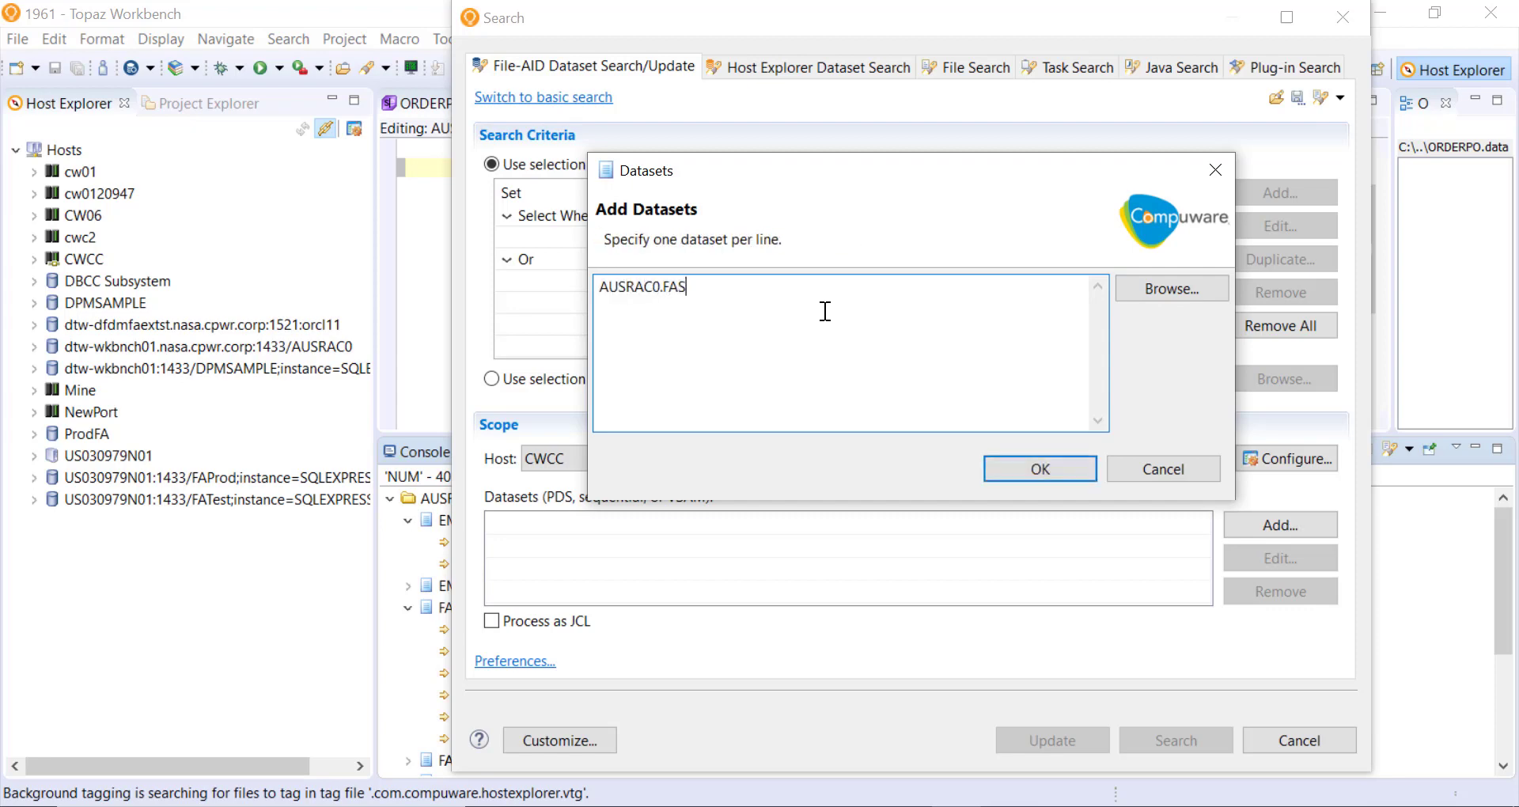
type("AMP.JCL")
left_click(1020, 475)
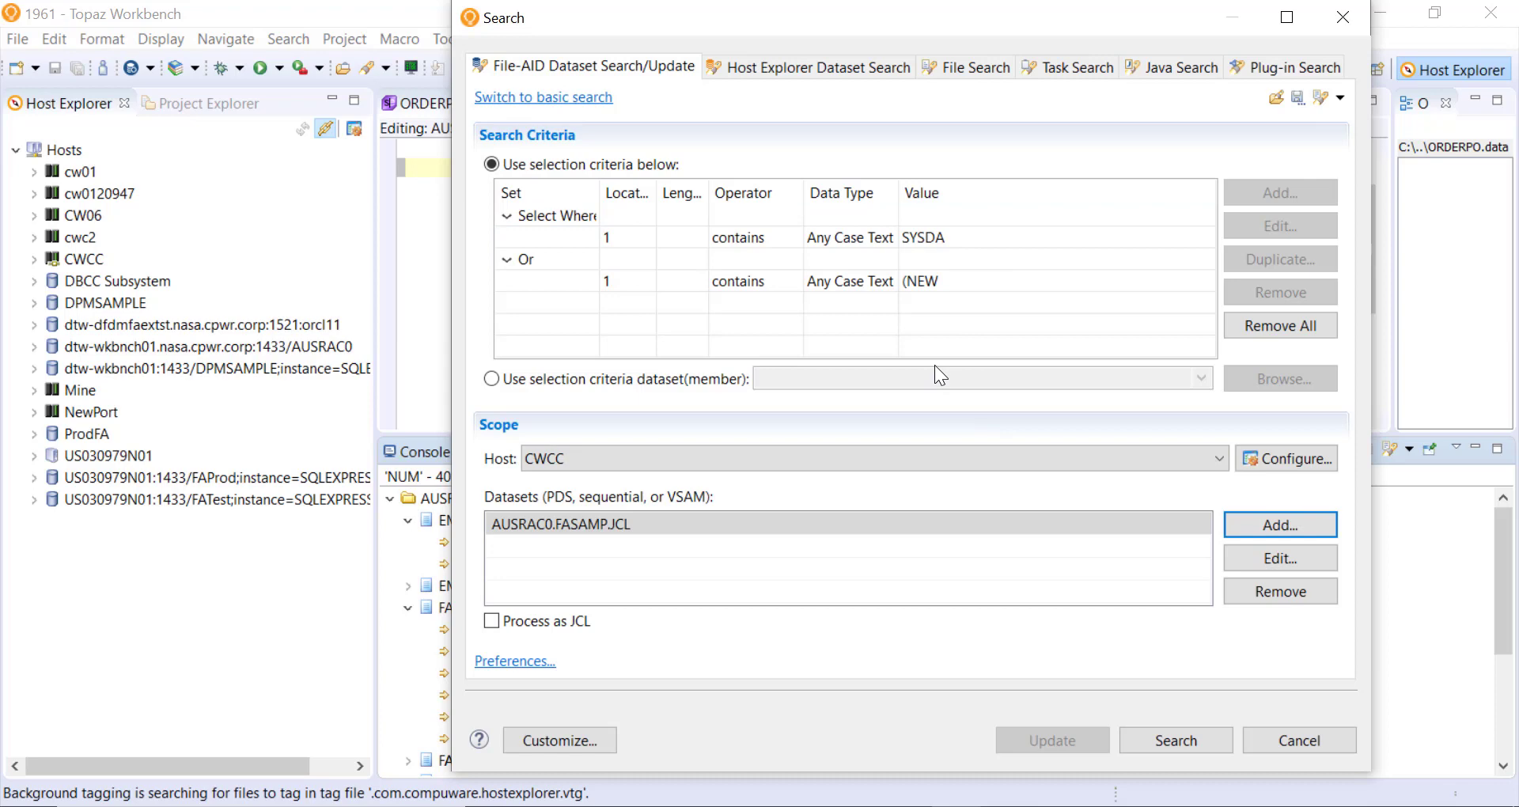
Run the advanced search with JCL processing enabled and expand the CVT6XMAP and CVT70SEL results
left_click(492, 622)
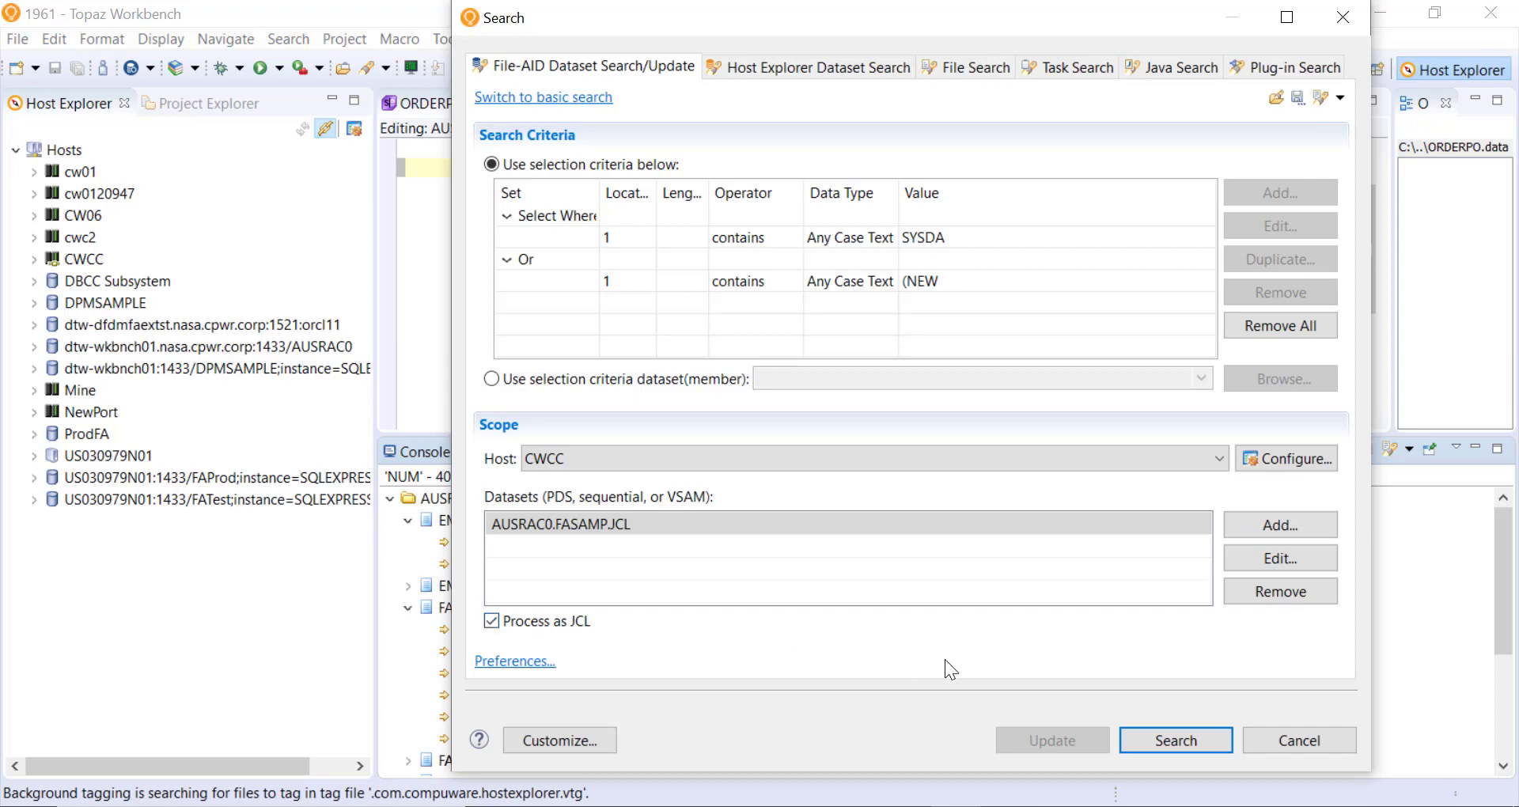
left_click(1176, 741)
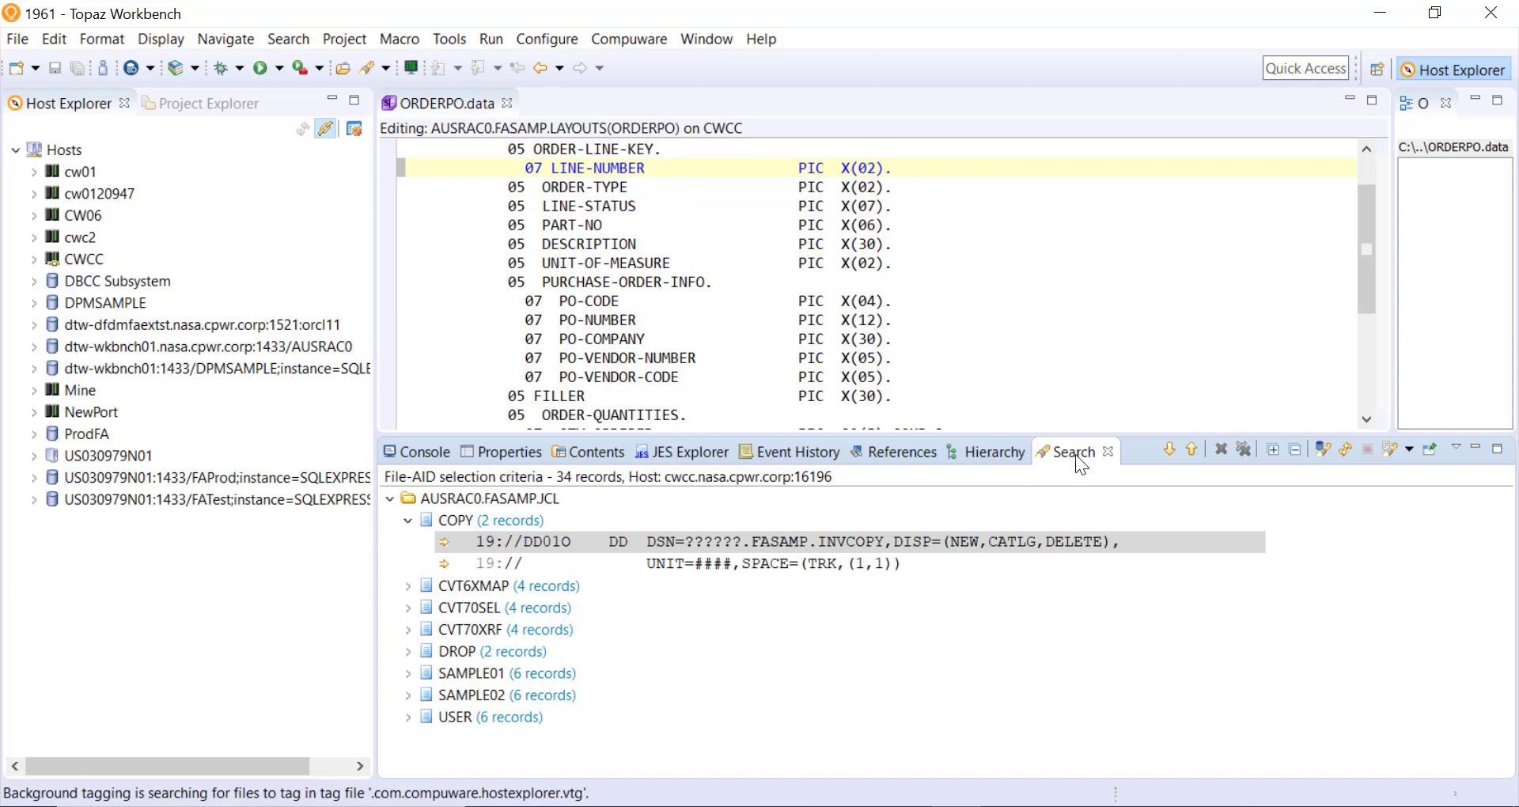
left_click(408, 585)
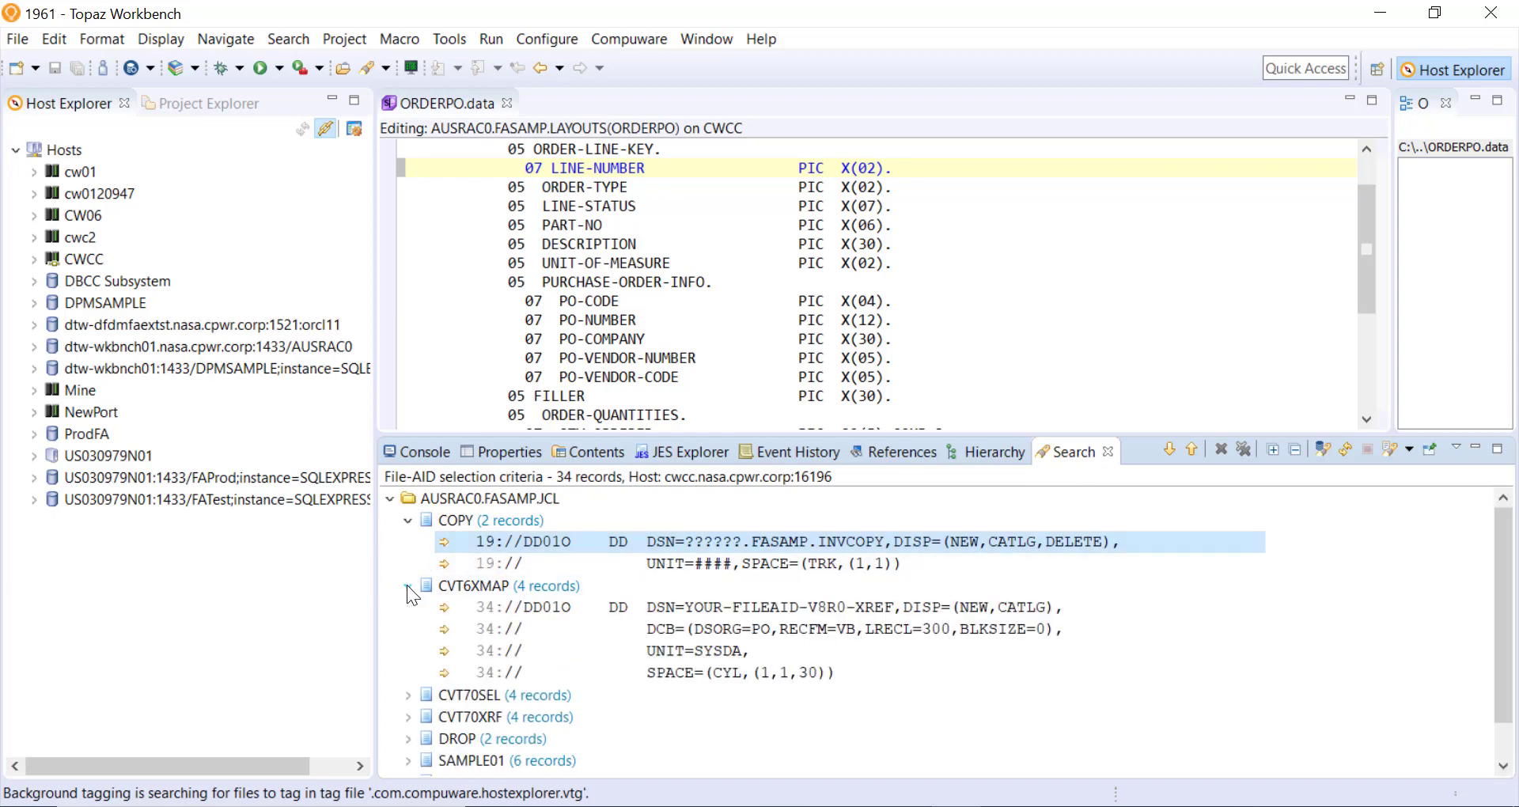
left_click(410, 693)
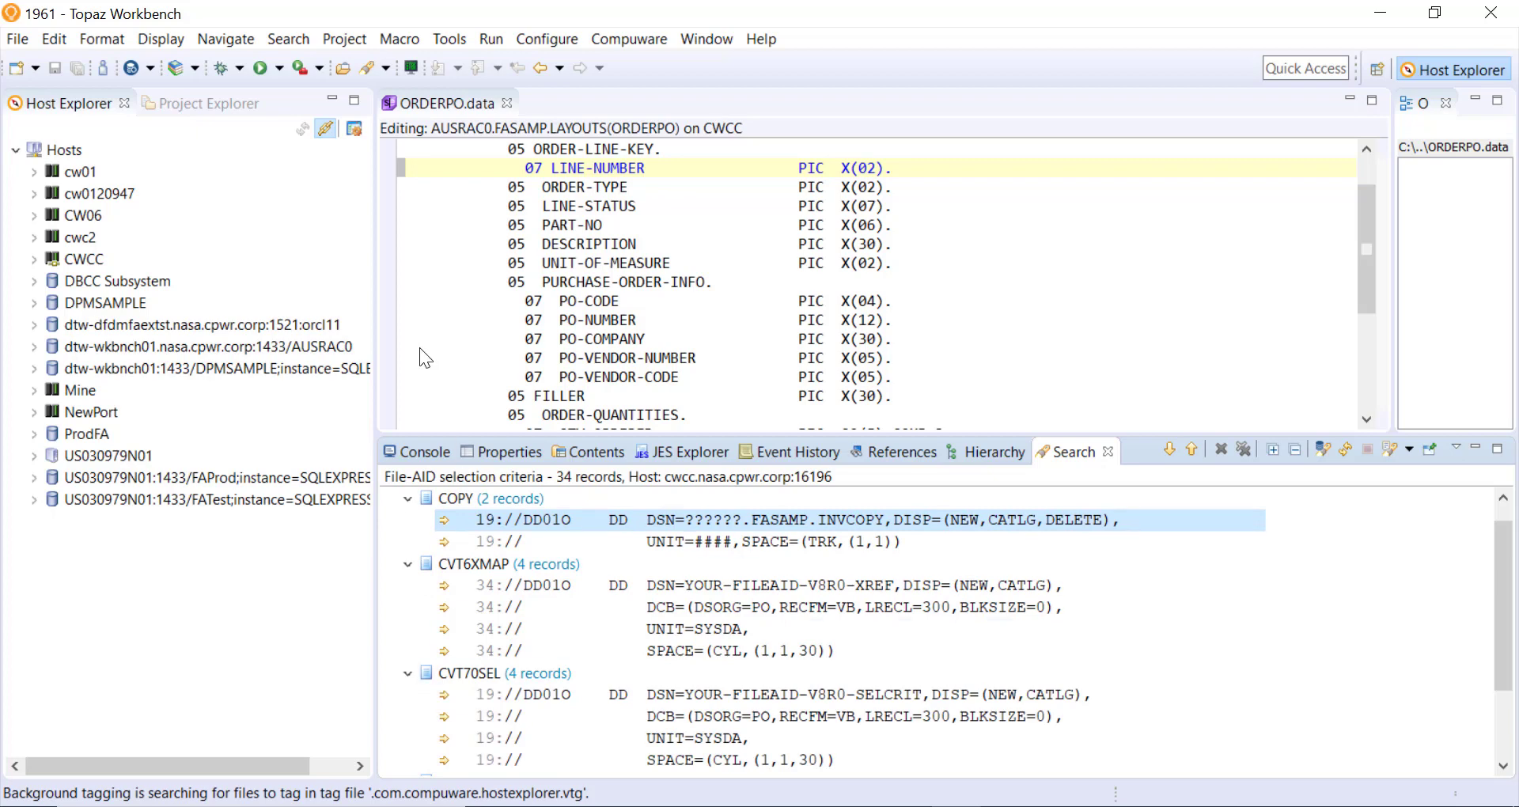
Set up a basic File-AID update of AUSRAC0.FASAMP.JCL that replaces NUM with ROB
left_click(300, 40)
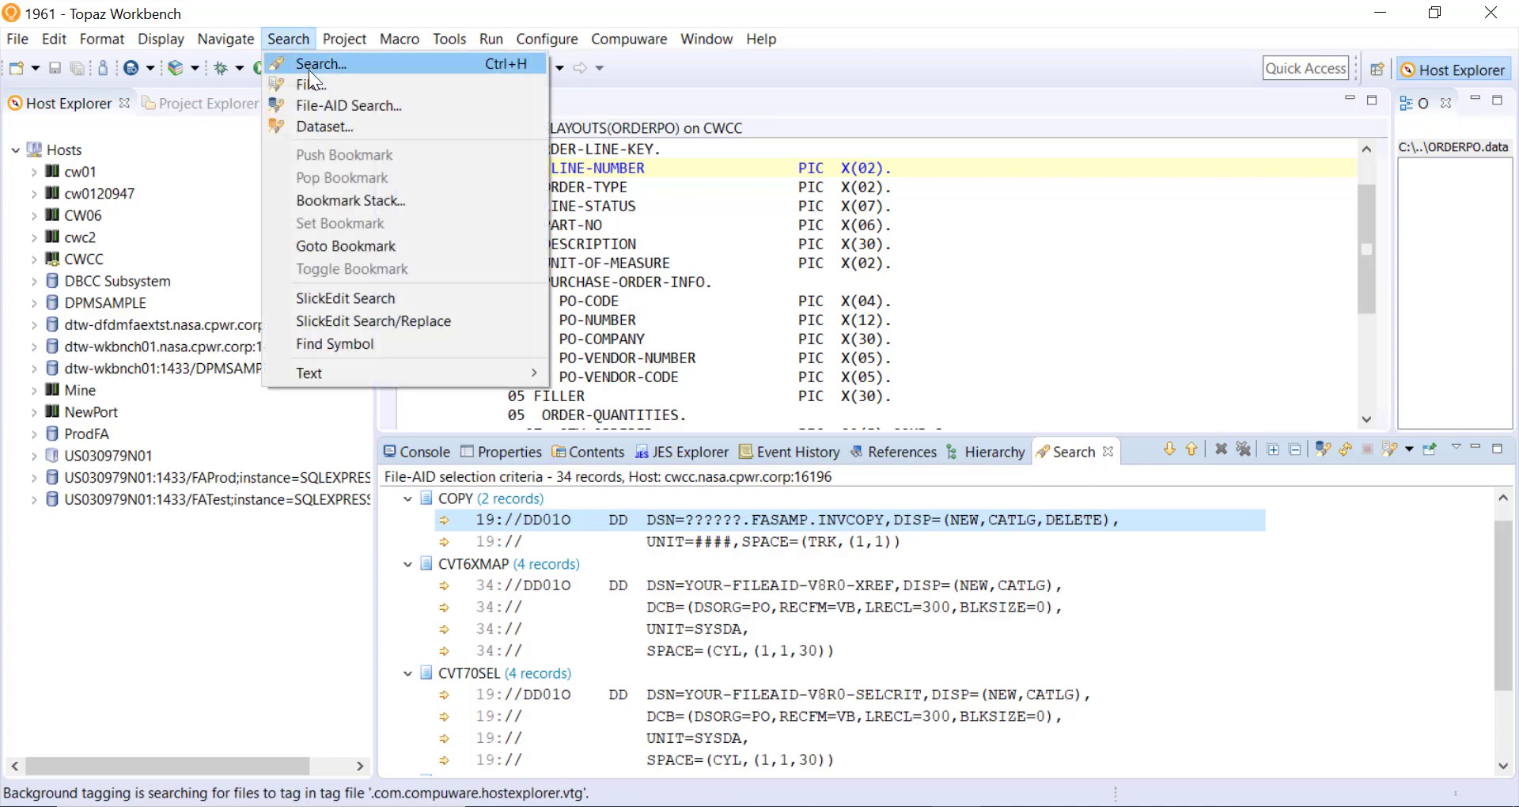
left_click(330, 105)
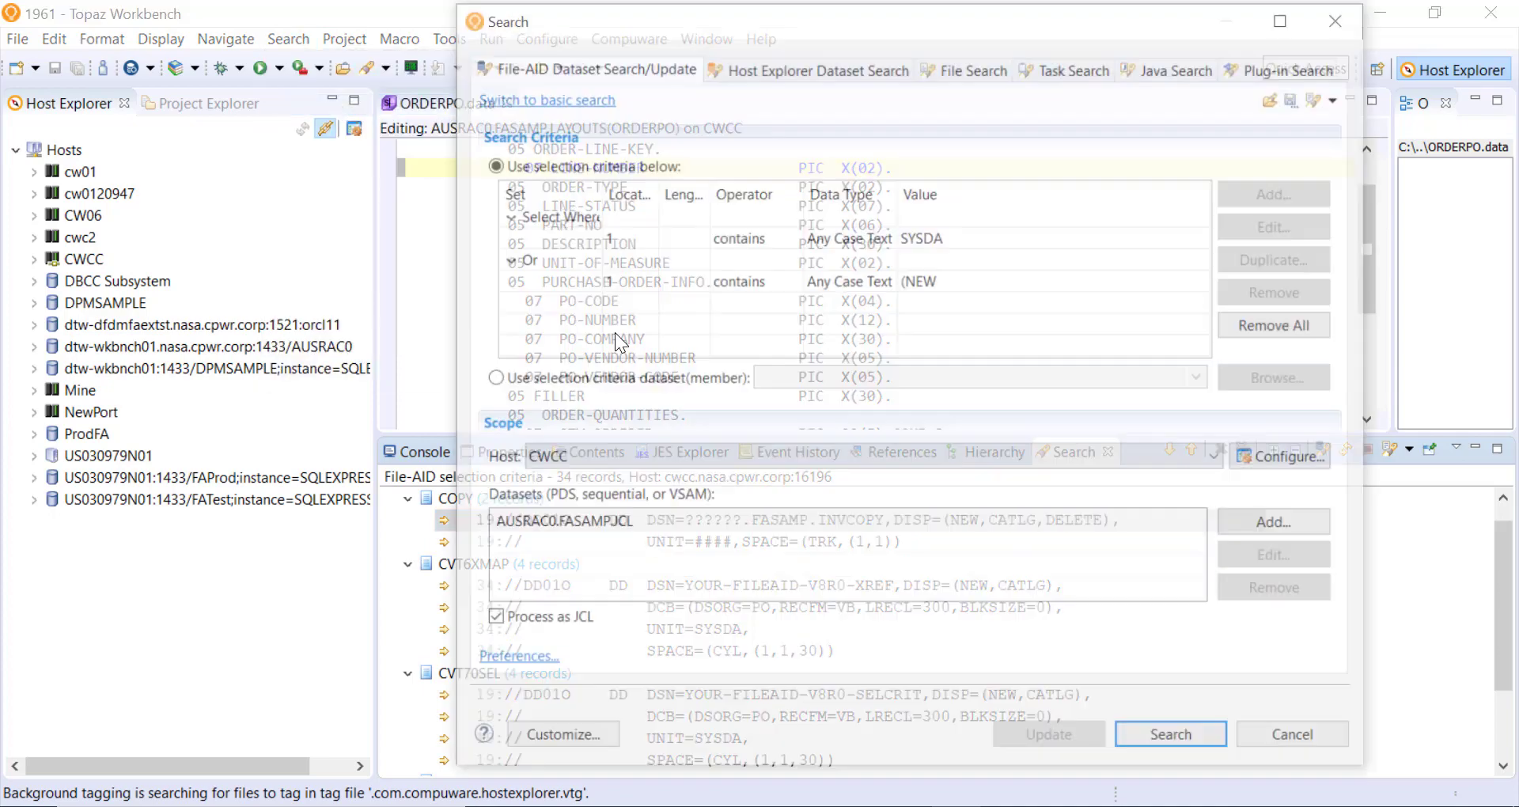
left_click(574, 94)
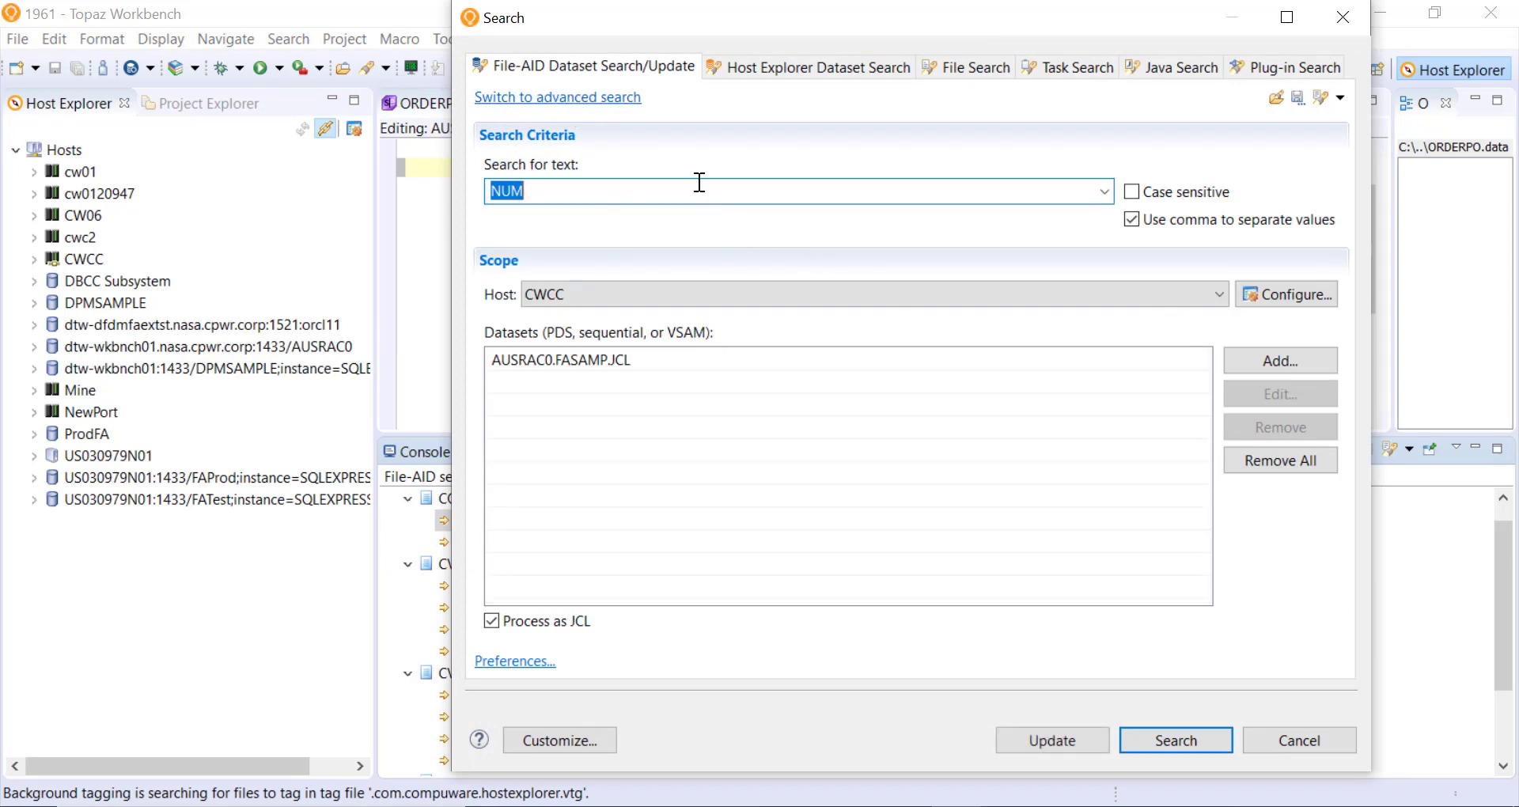
left_click(1051, 740)
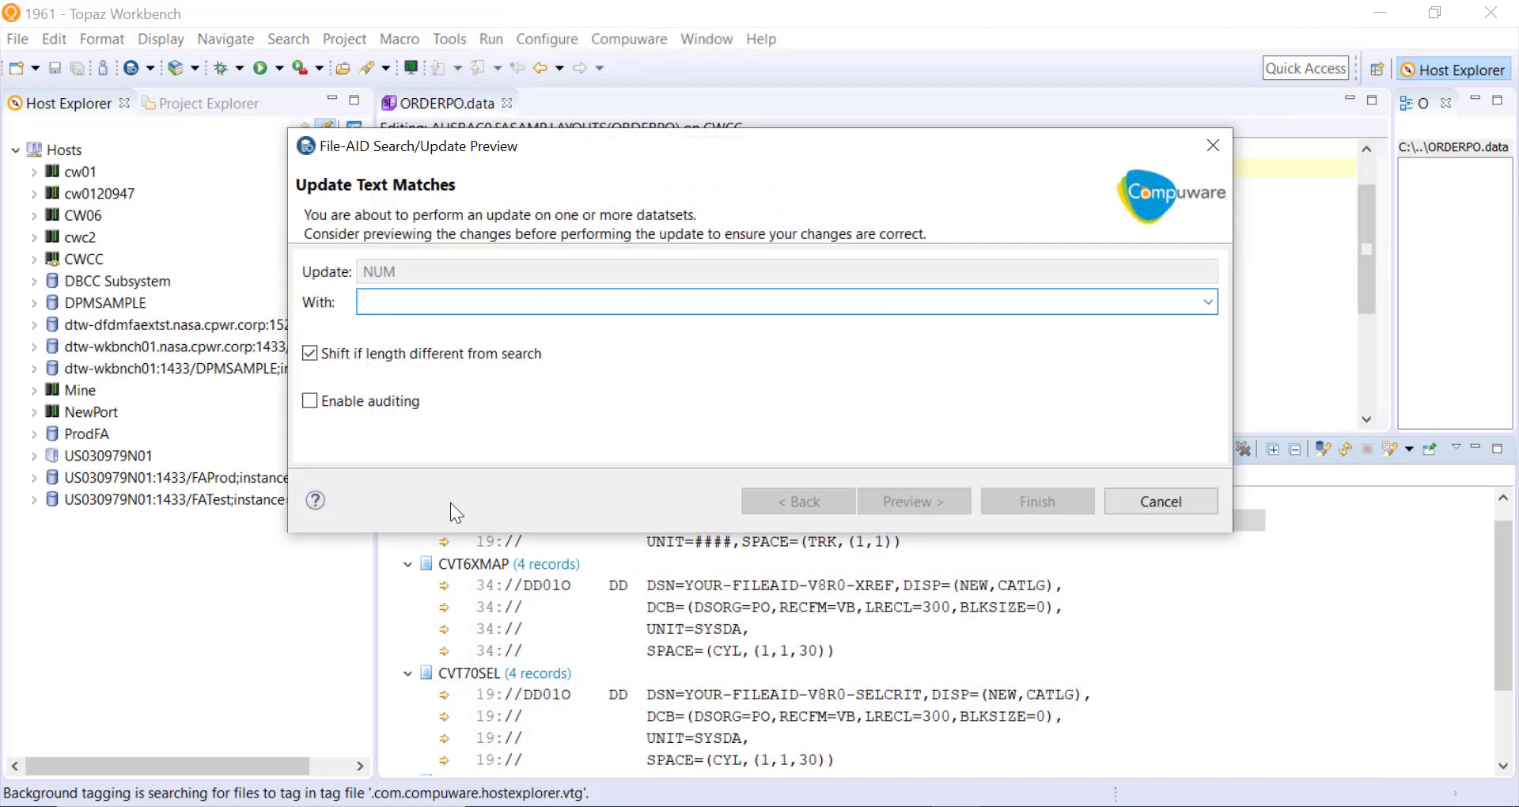
type("ROB")
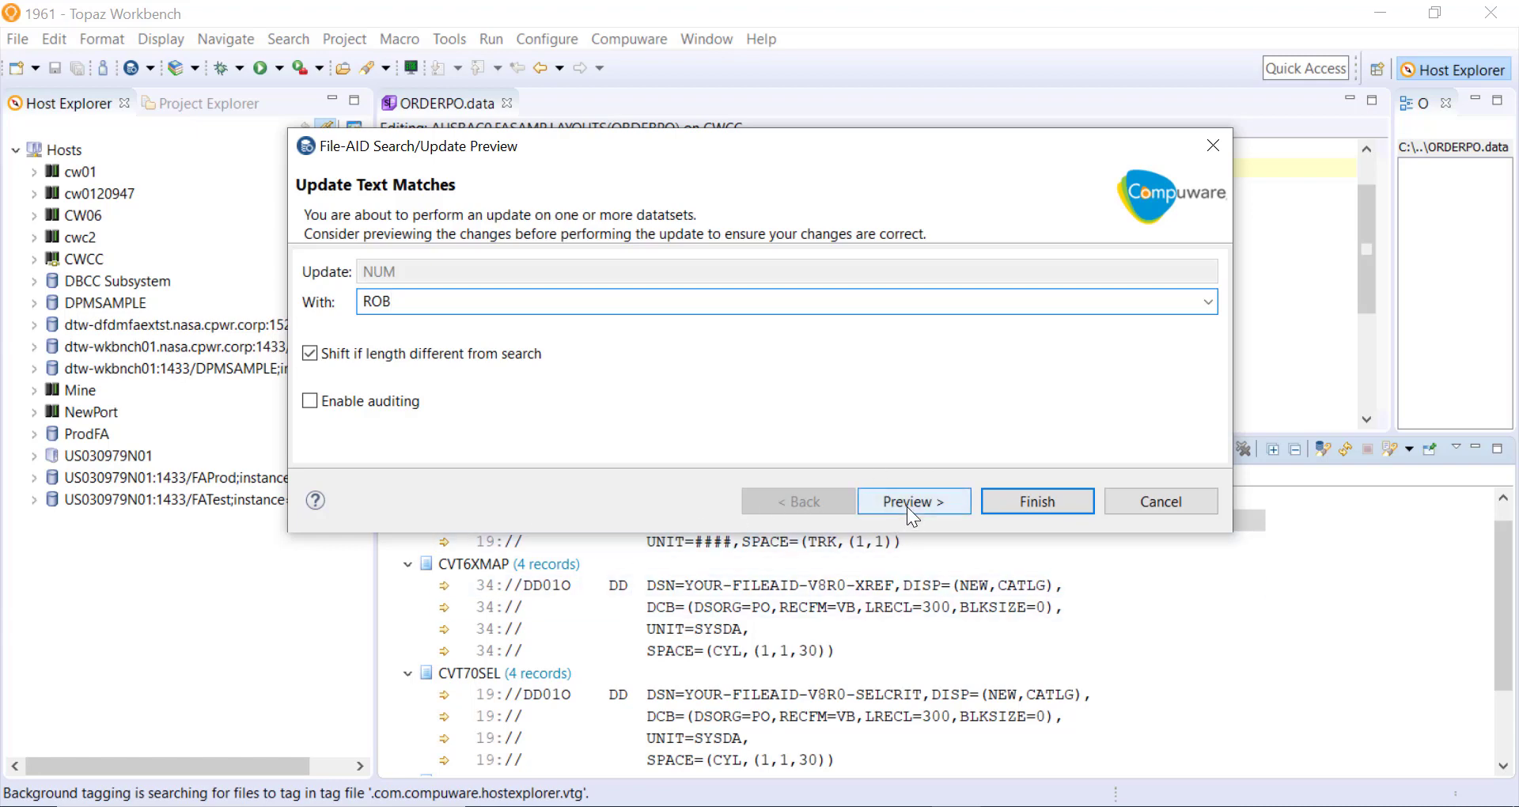
left_click(1026, 506)
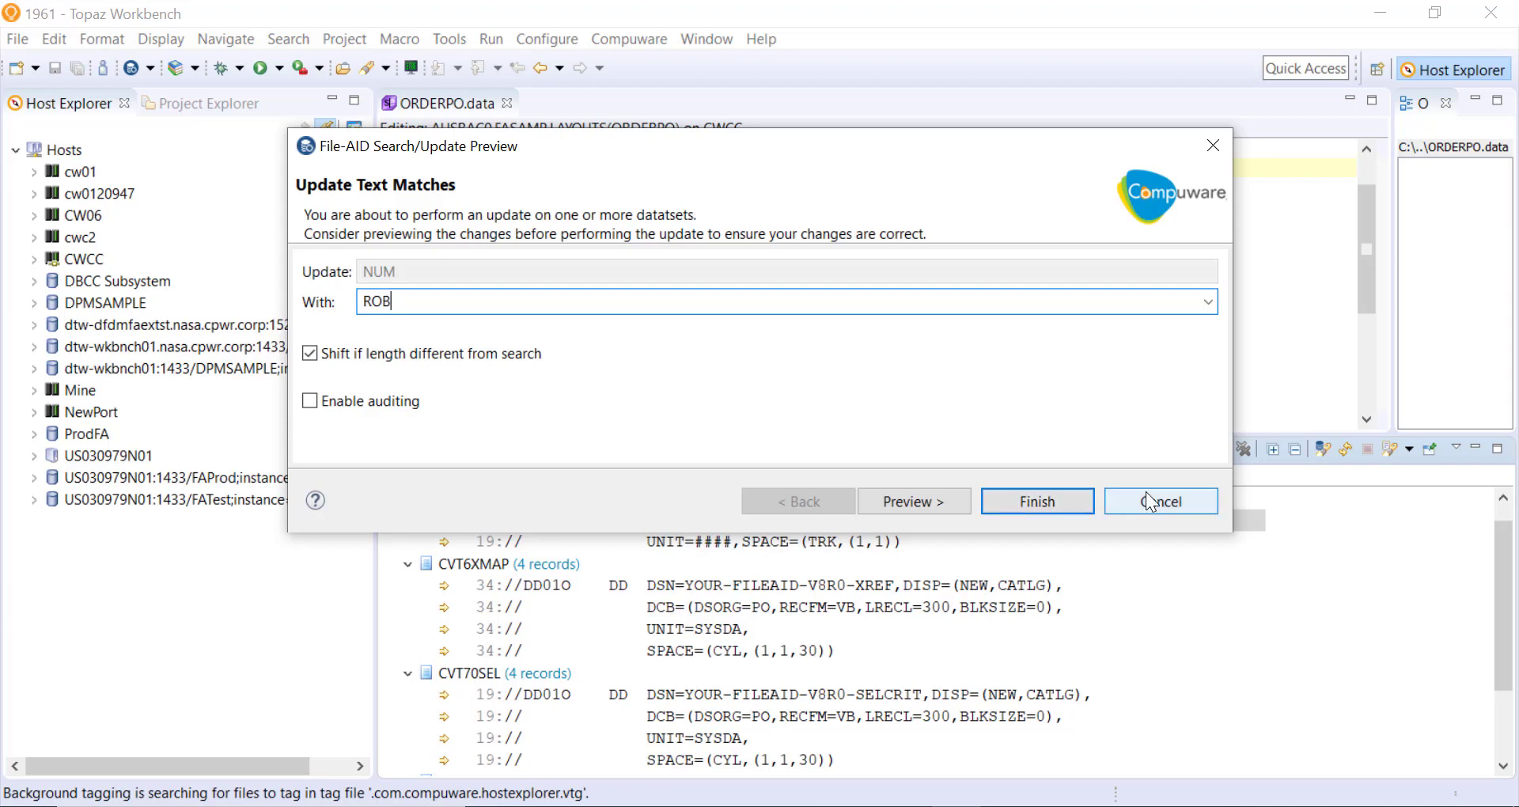